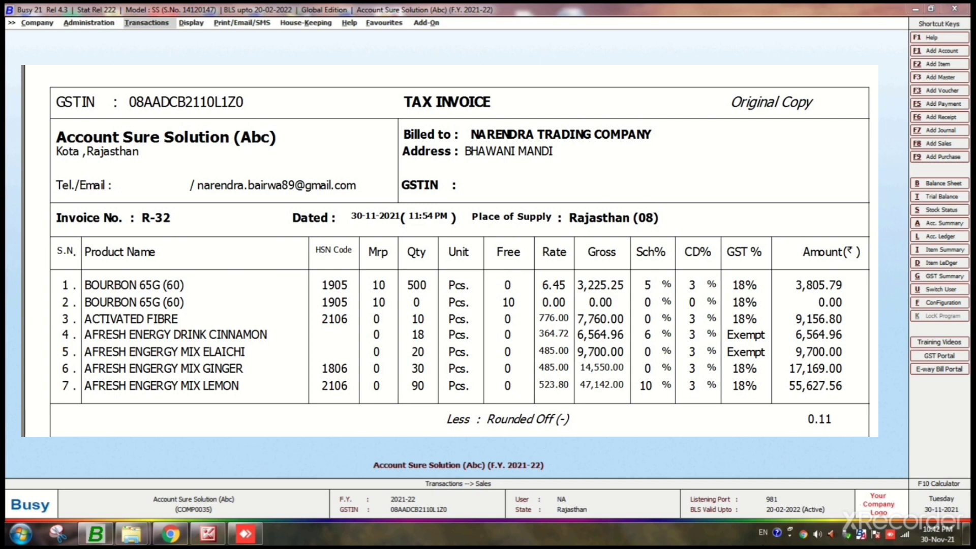
- Start a new sales voucher in the MAIN series dated 30-11-2021
key("Escape")
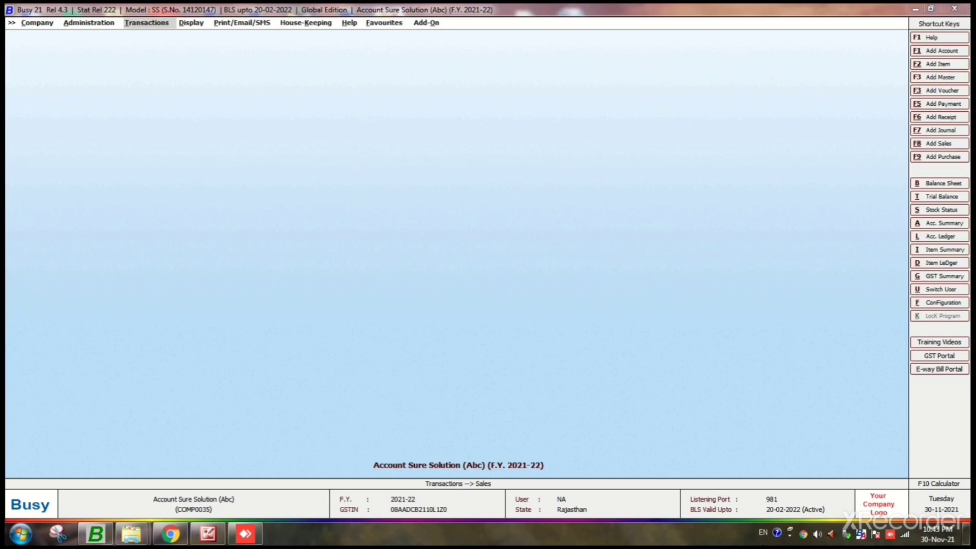
key("Return")
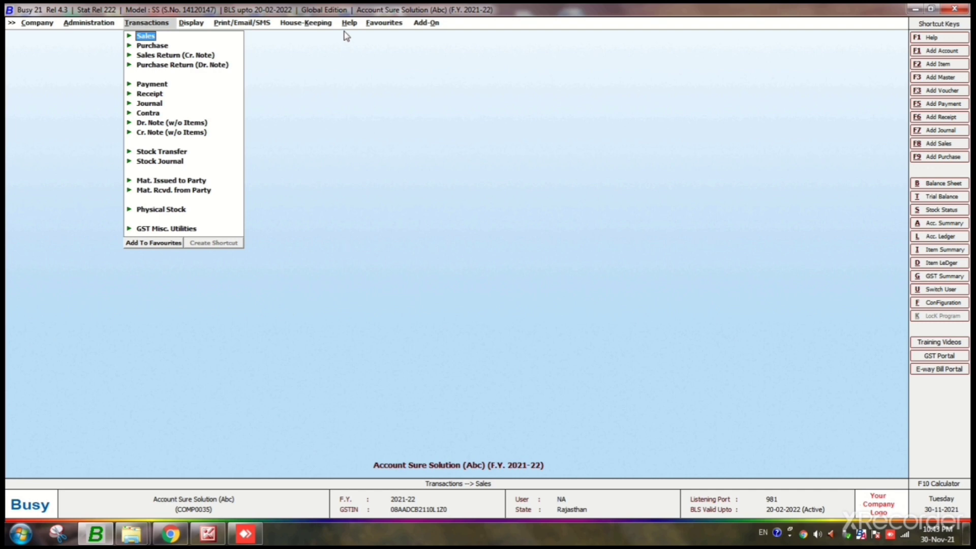
key("Return")
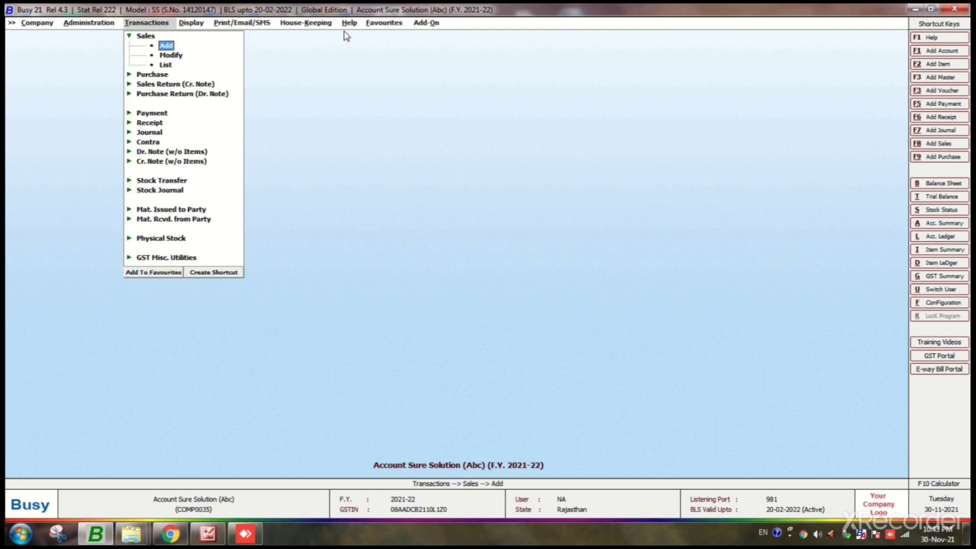
key("Return")
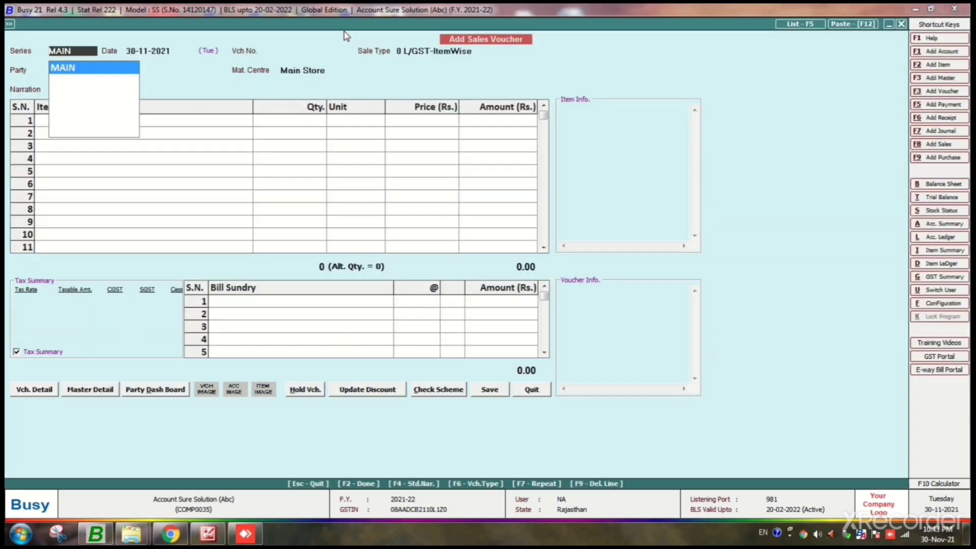
key("Return")
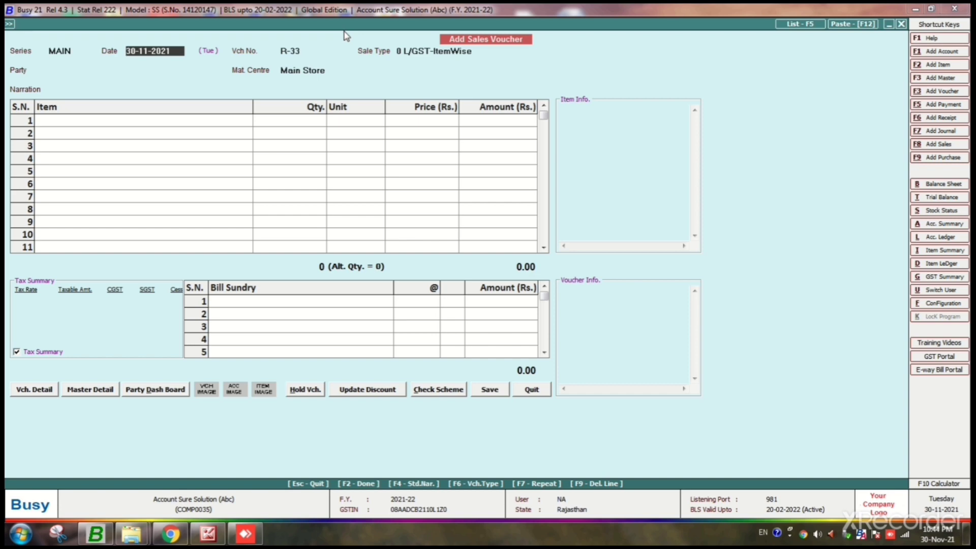
key("Return")
key("Return")
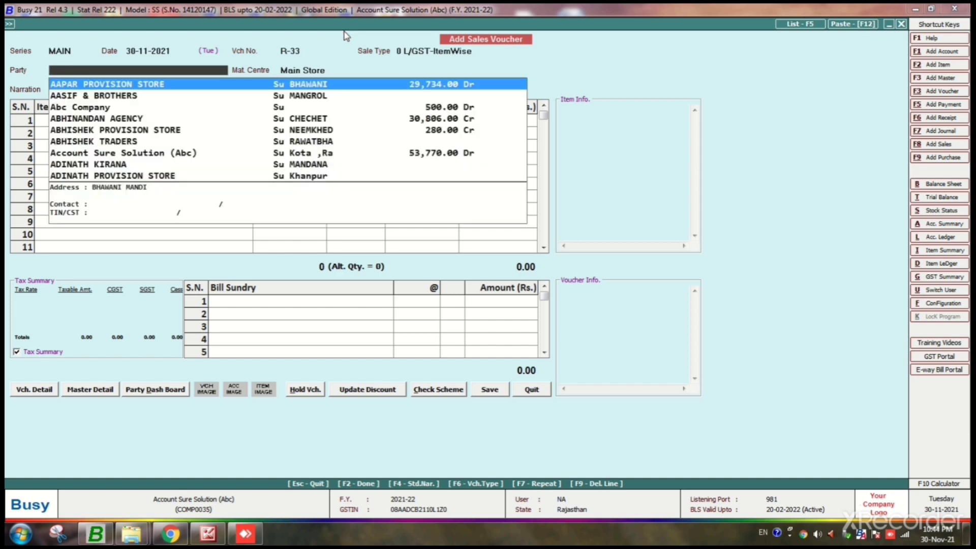
- Set the voucher's party to ABHISHEK TRADERS
key("Down")
key("Down")
key("Down")
key("Down")
key("Down")
key("Return")
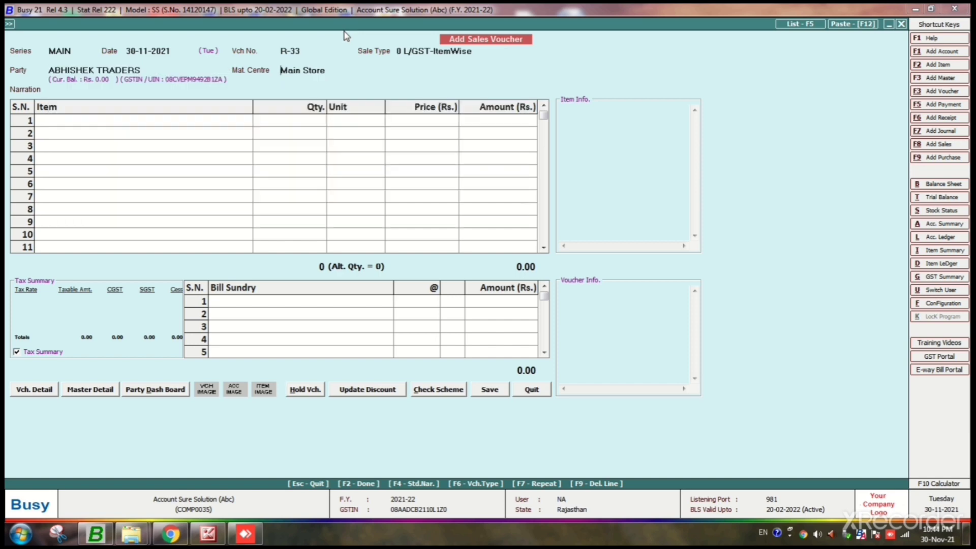
- Keep Main Store as the material centre and enter BOURBON 65G (60) as the first item with quantity 50
key("Return")
key("Return")
key("Up")
key("Up")
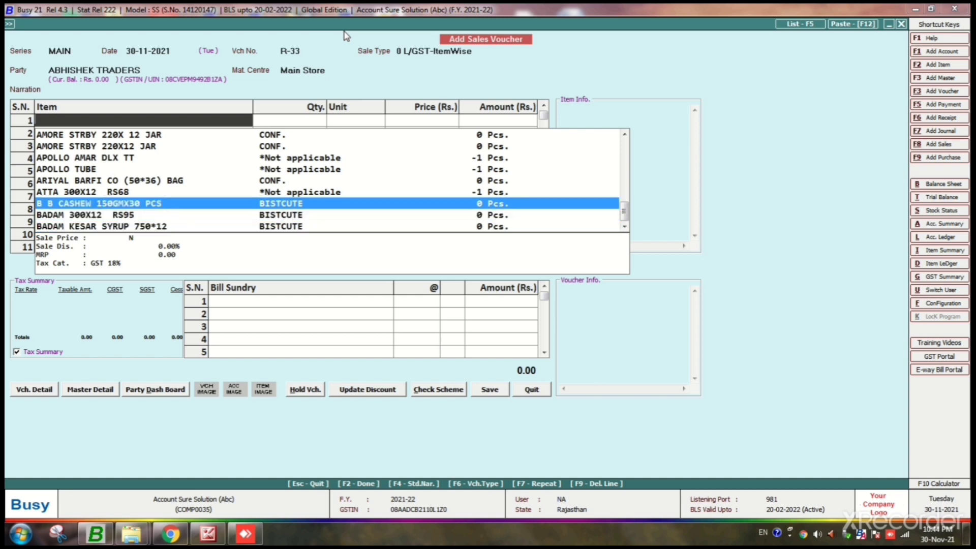
key("Up")
key("Up")
key("Up")
key("Down")
key("Down")
key("Down")
key("Down")
key("Down")
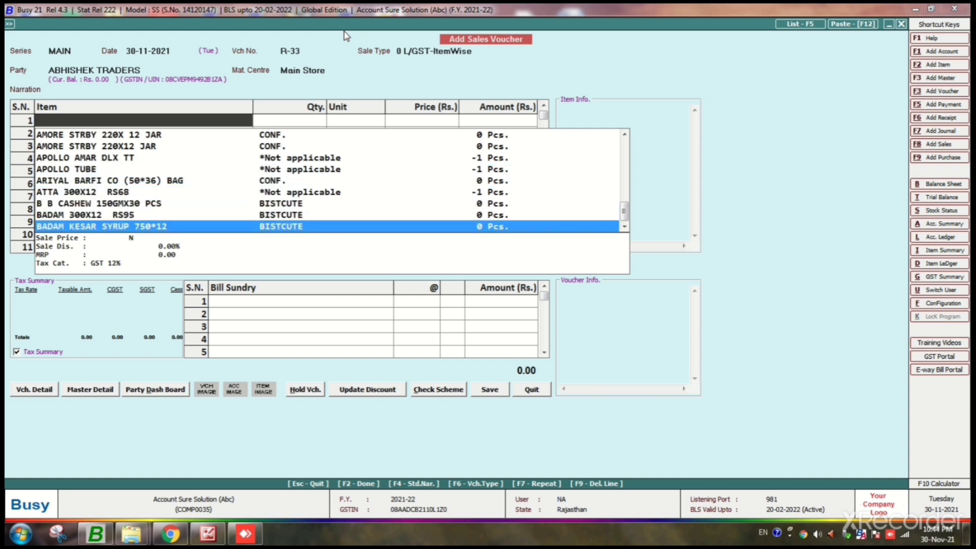
key("Page_Down")
key("Up")
key("Down")
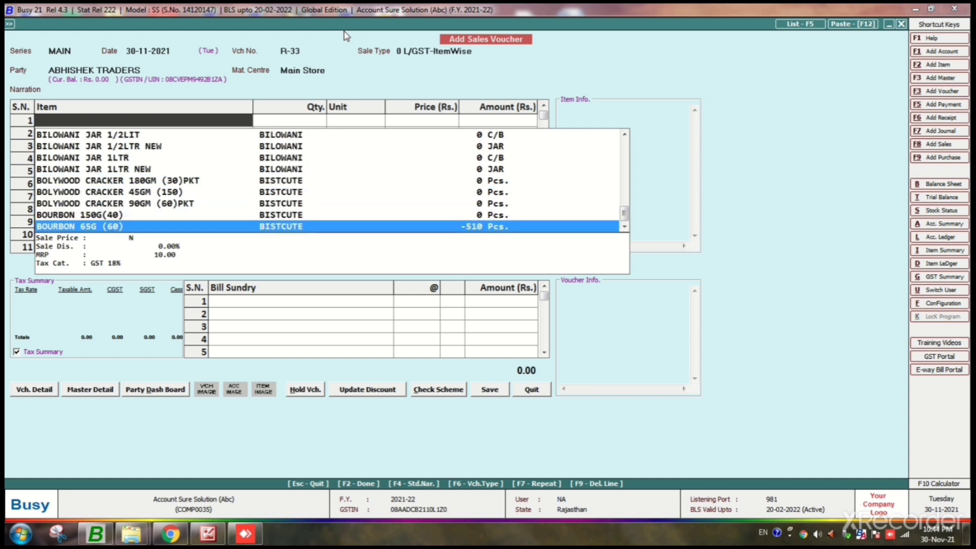
key("Return")
key("Return")
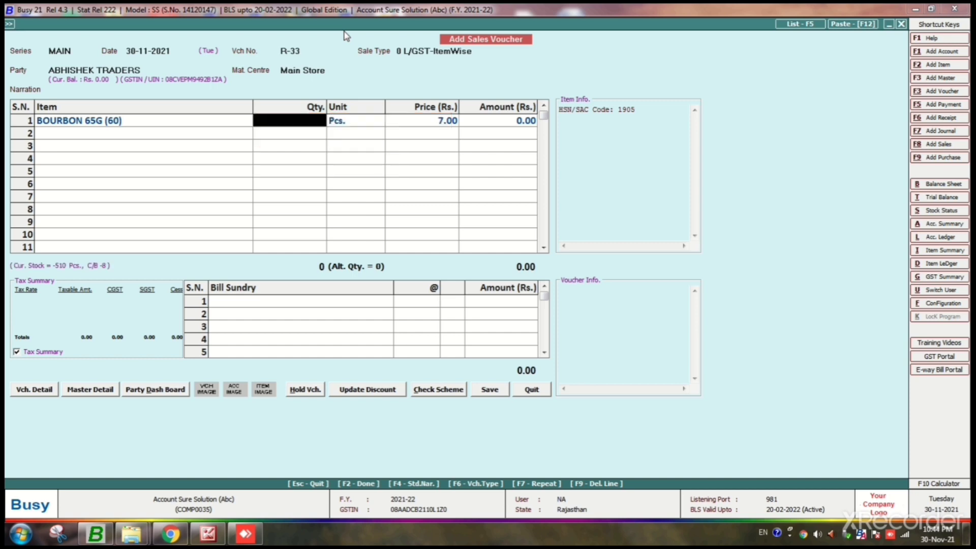
type("50")
key("Return")
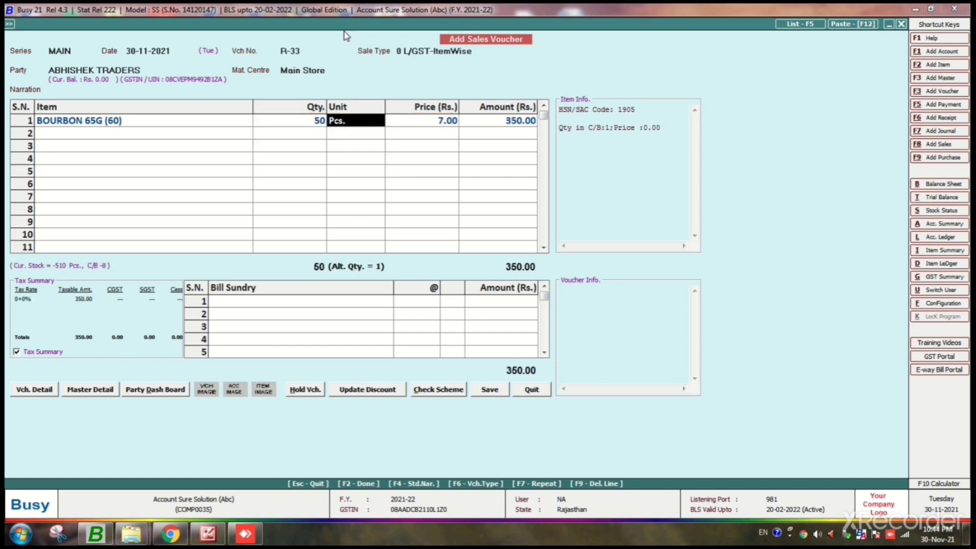
- Apply a 10% Sch discount and a 5% CD discount to the BOURBON 65G (60) line and accept the line
key("Return")
key("y")
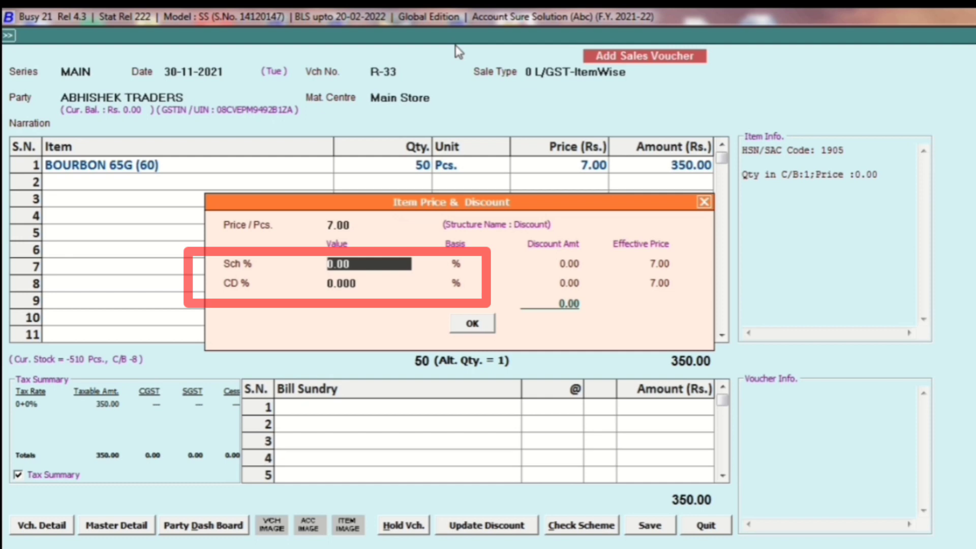
key("Return")
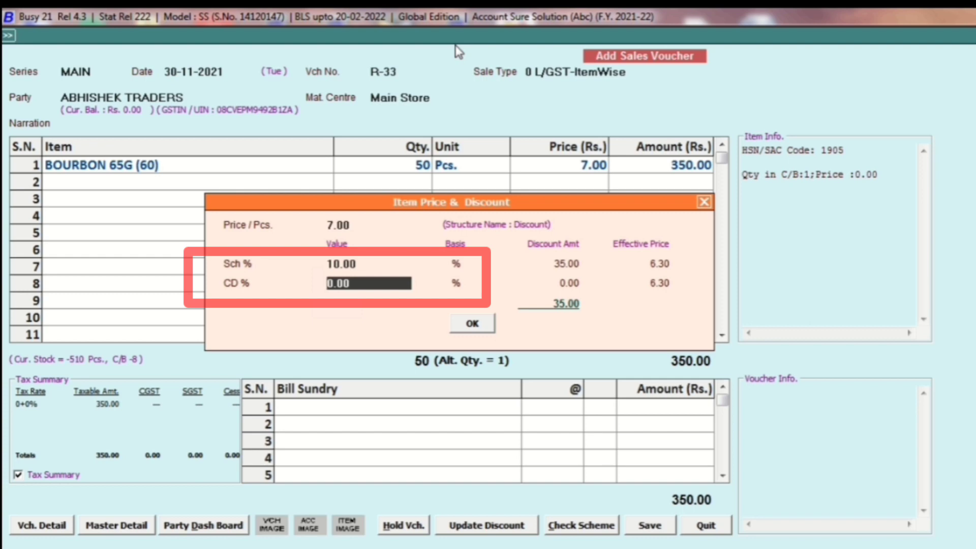
key("Up")
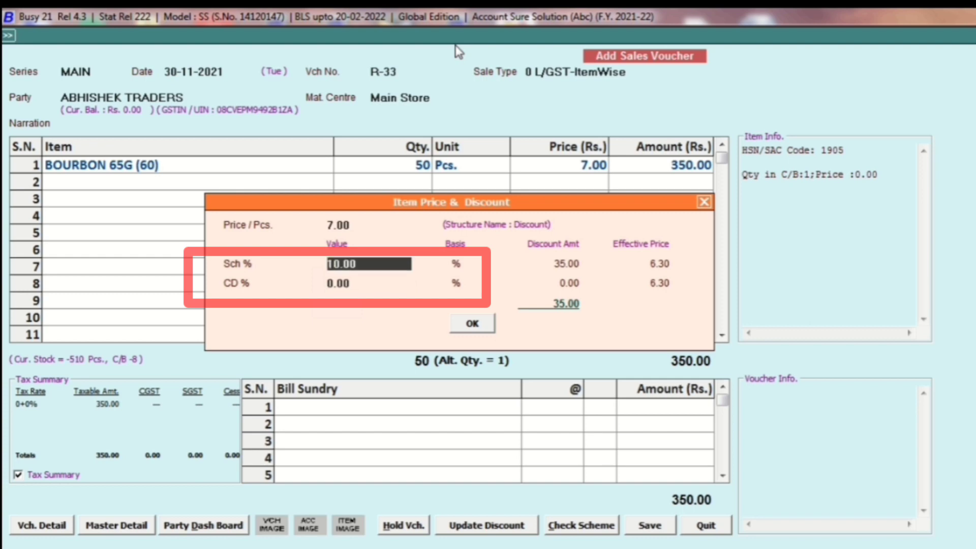
key("Down")
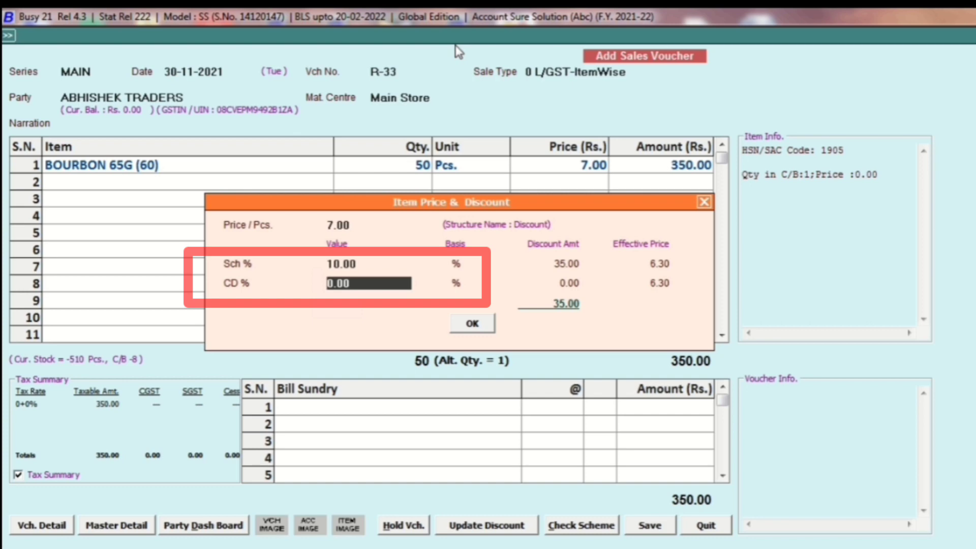
type("5")
key("Return")
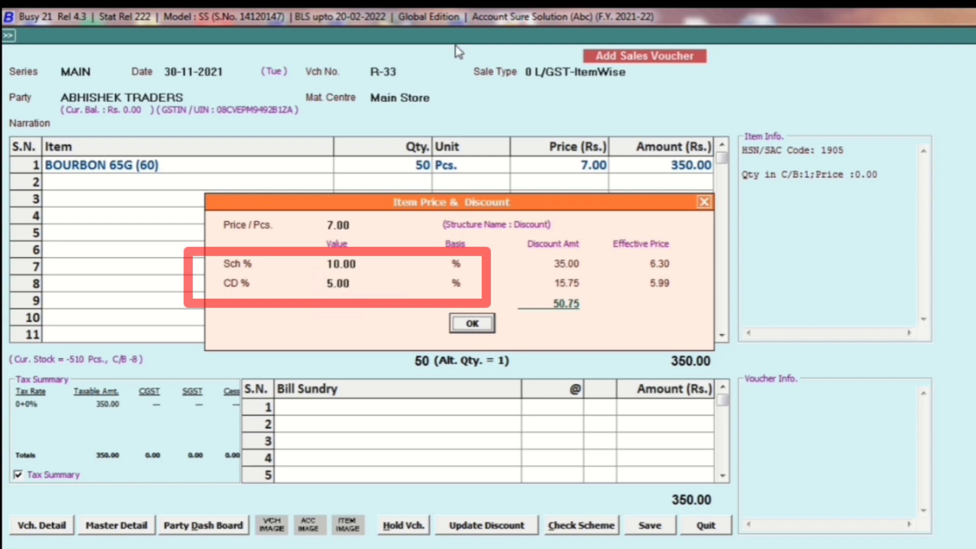
key("Return")
key("Return")
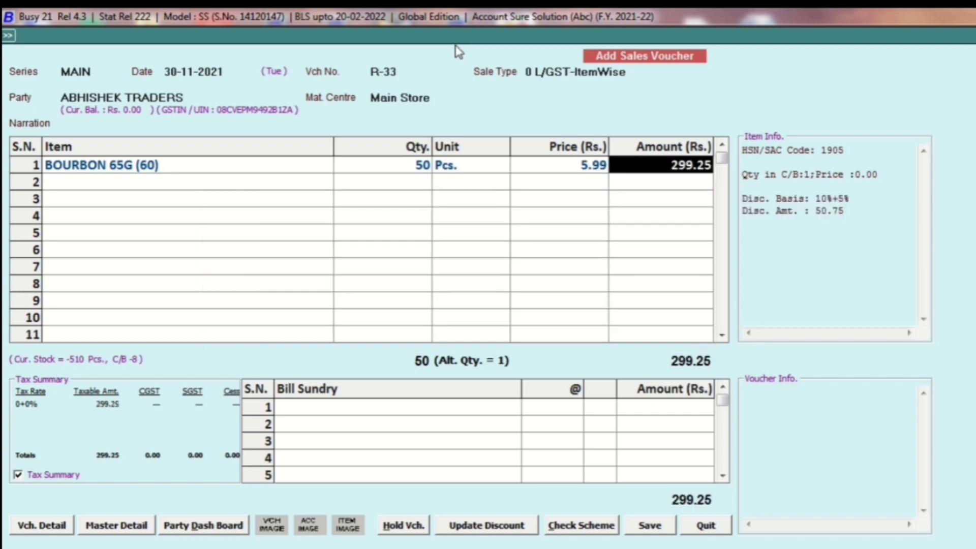
key("Return")
key("Return")
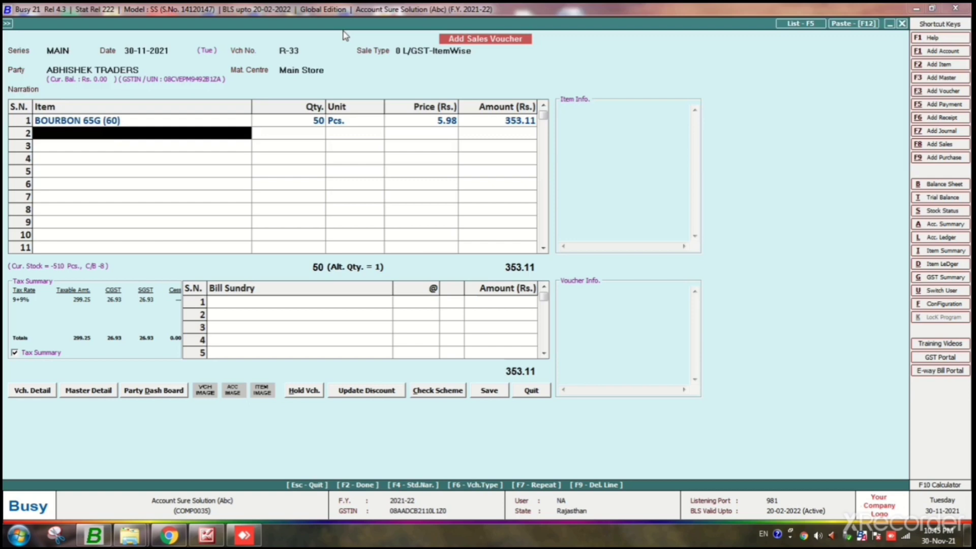
- Include the Rounded Off (-) bill sundry and save the sales voucher
key("Up")
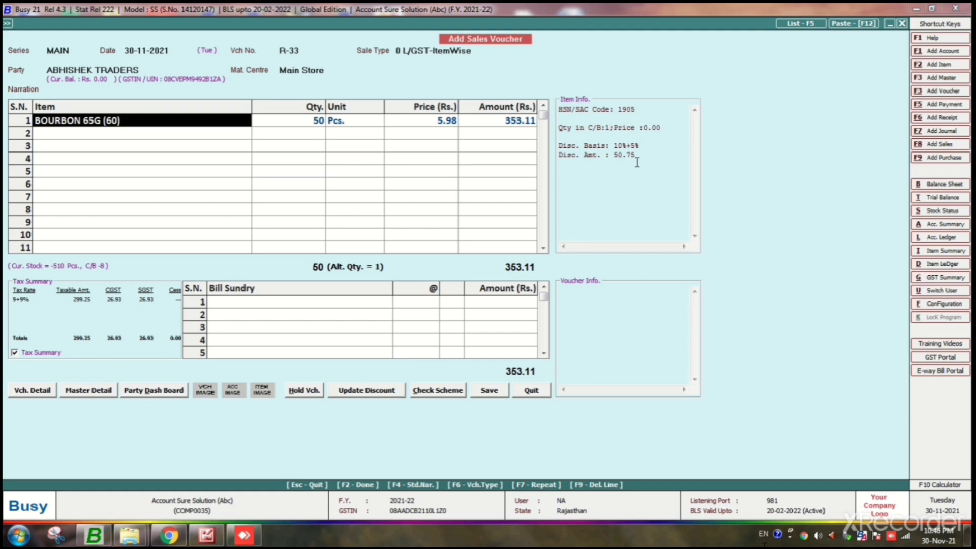
key("Tab")
key("F2")
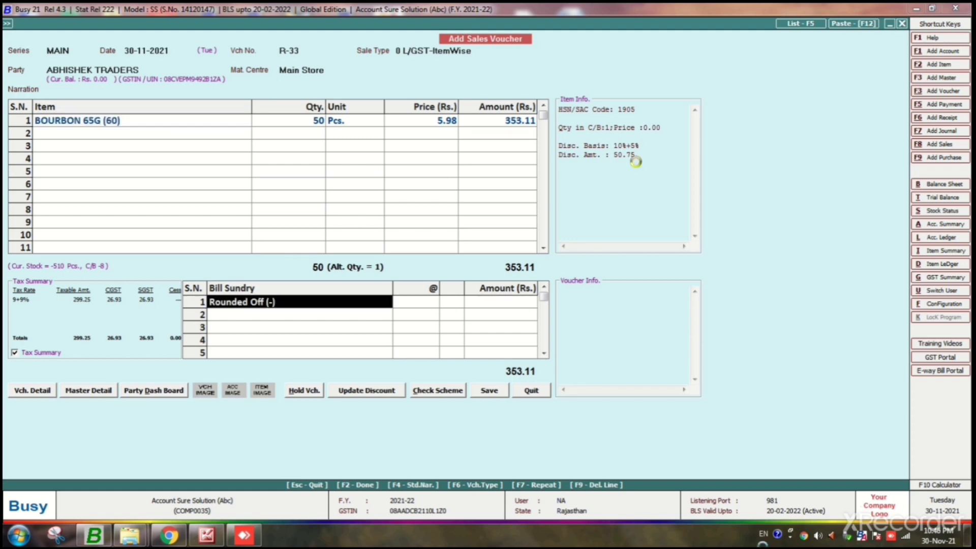
key("F2")
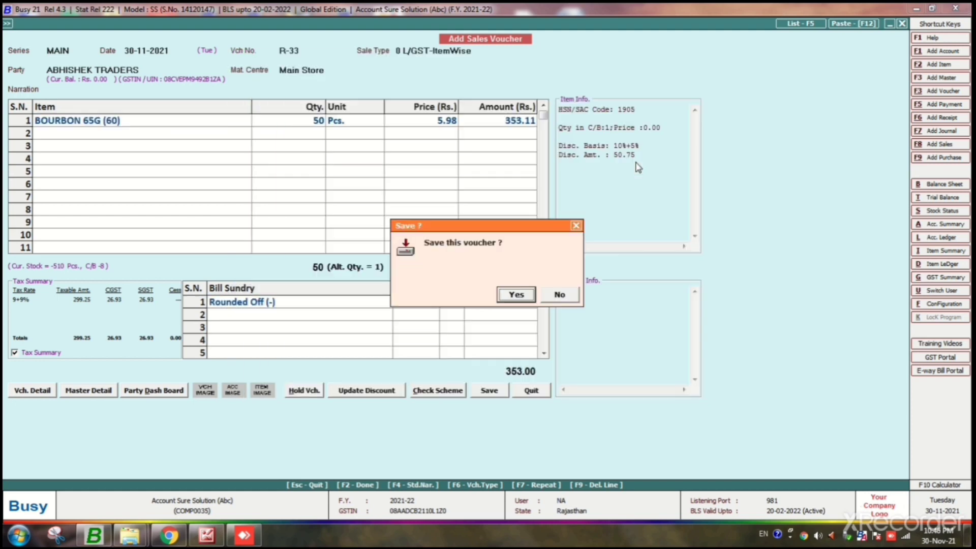
key("Return")
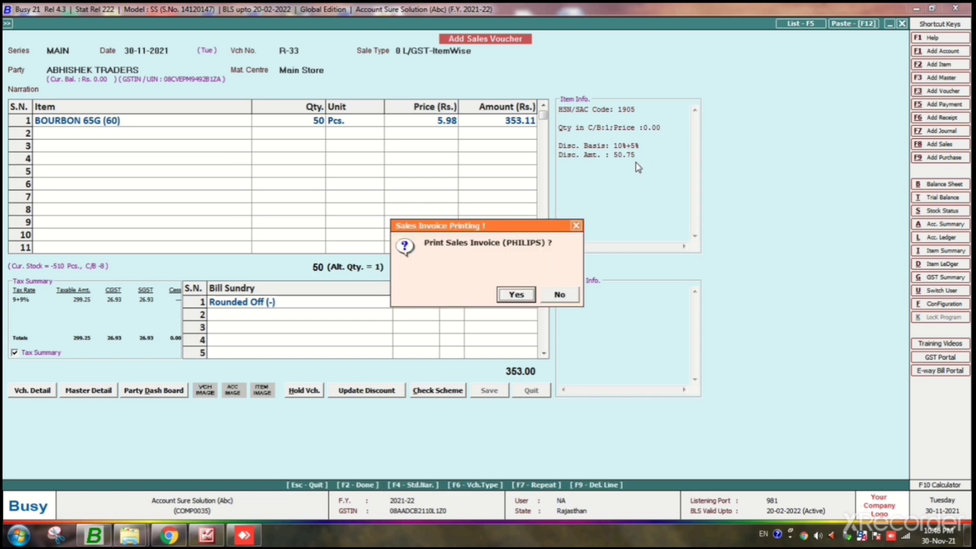
- Preview the sales invoice for printing in the CD + DISCOUNT HALF PAGE format with 1 copy
left_click(515, 294)
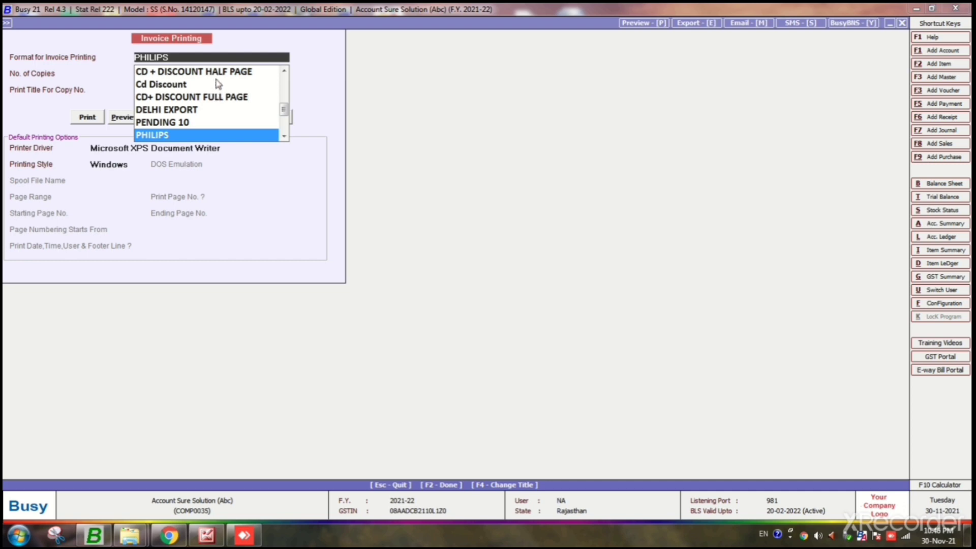
left_click(211, 73)
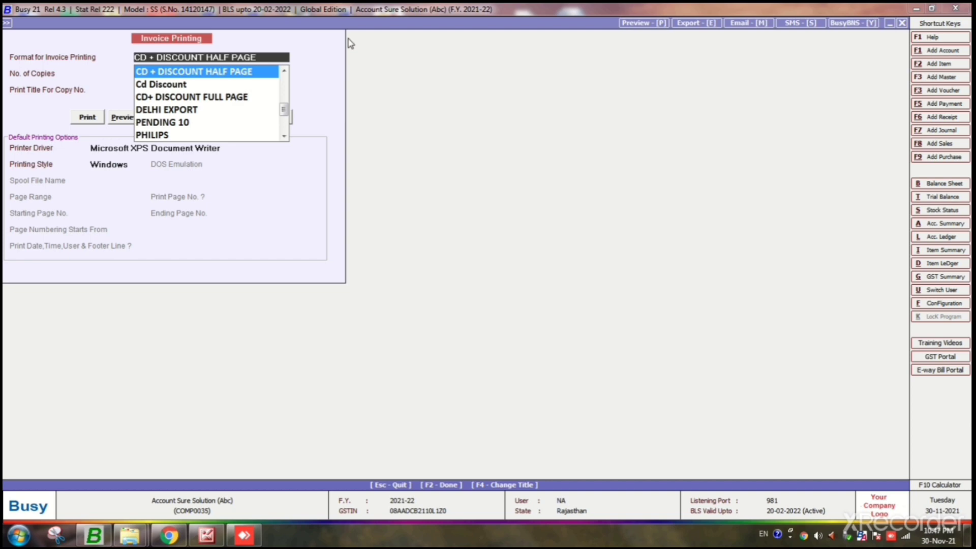
key("Return")
key("Return")
key("Return")
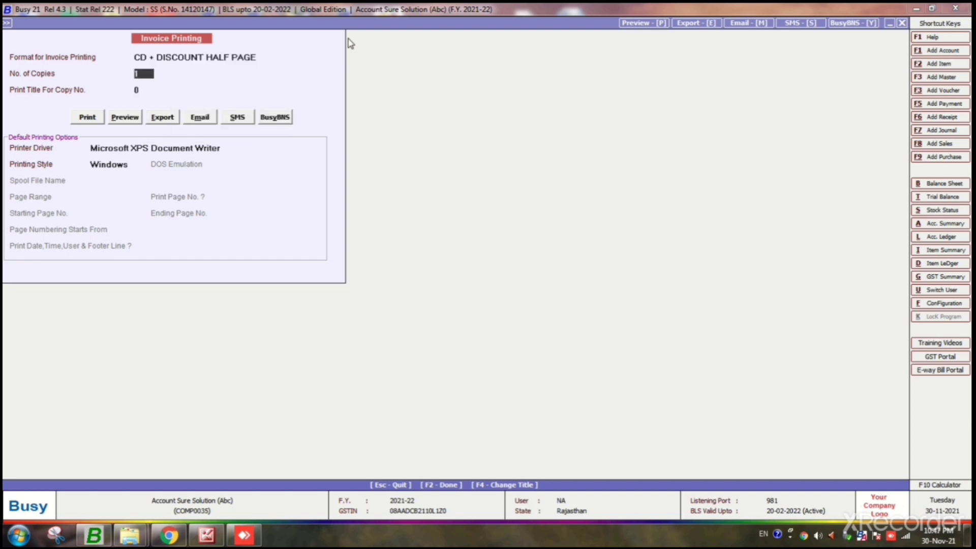
key("Right")
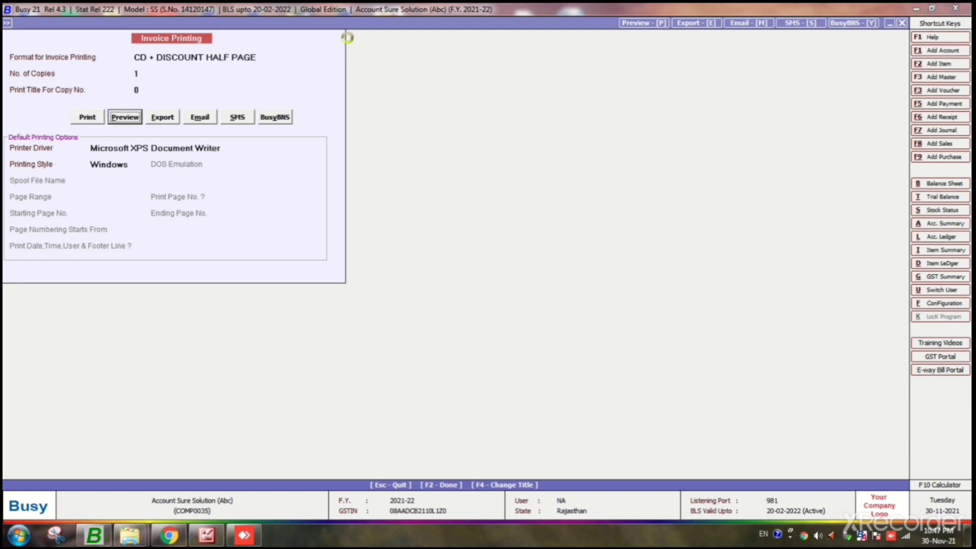
key("Return")
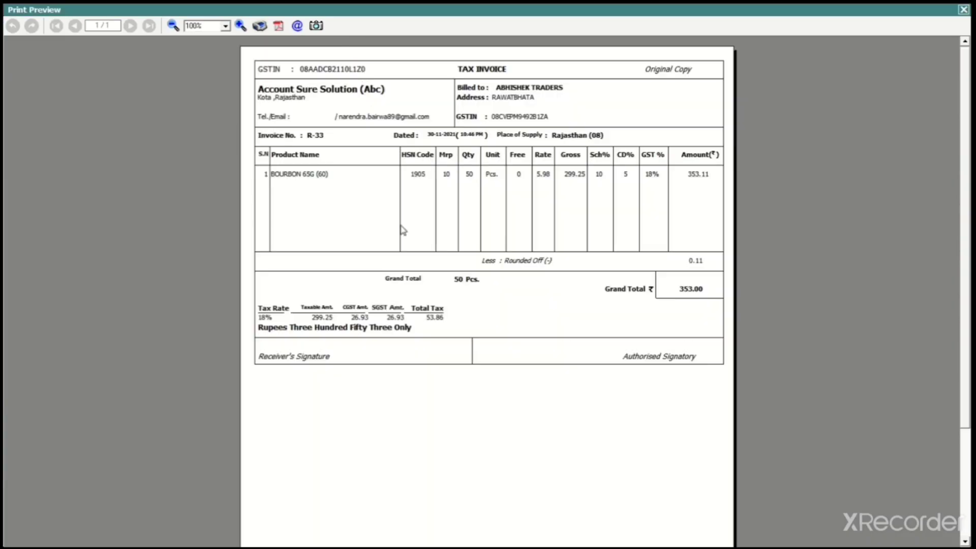
- Examine the previewed invoice's item line, Sch% and CD% columns, tax summary and grand total at 190% zoom
left_click(238, 27)
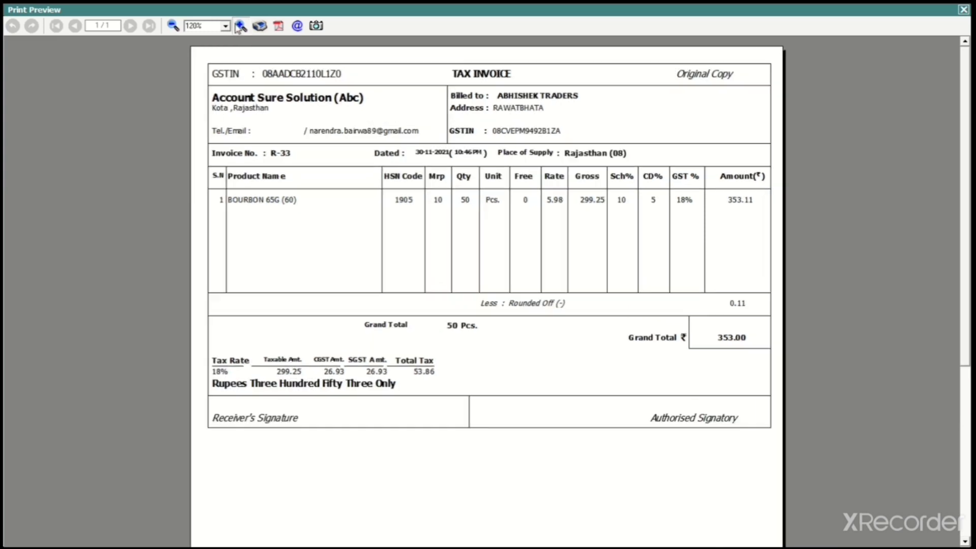
left_click(238, 28)
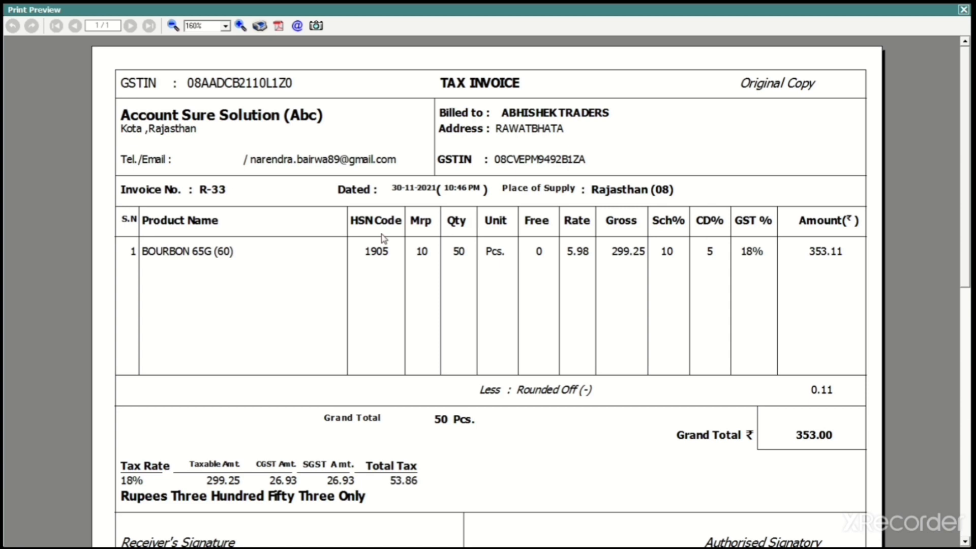
left_click(240, 26)
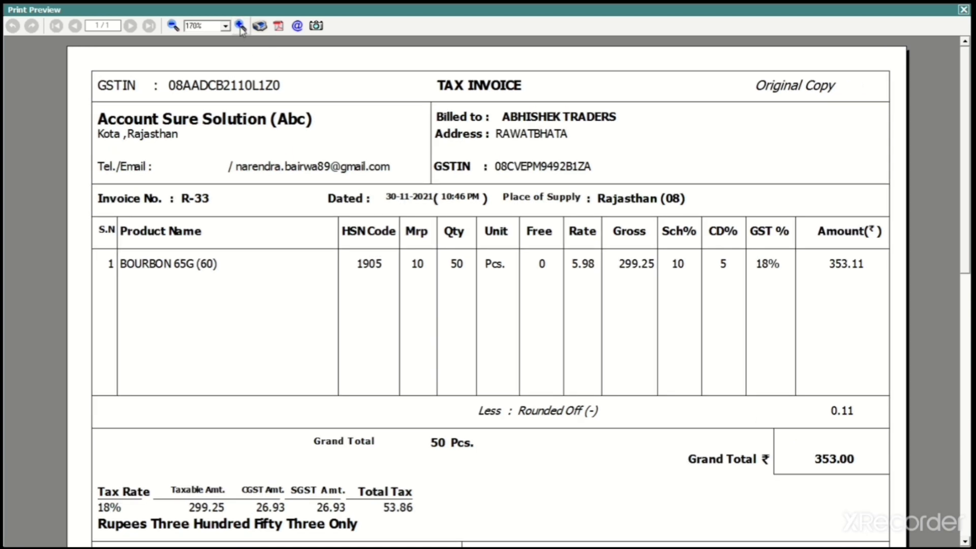
left_click(241, 25)
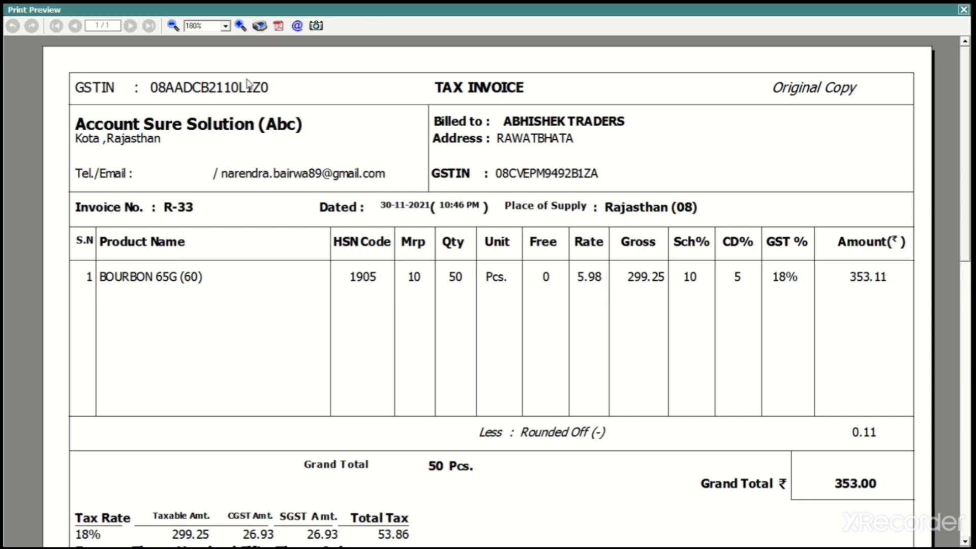
left_click(241, 26)
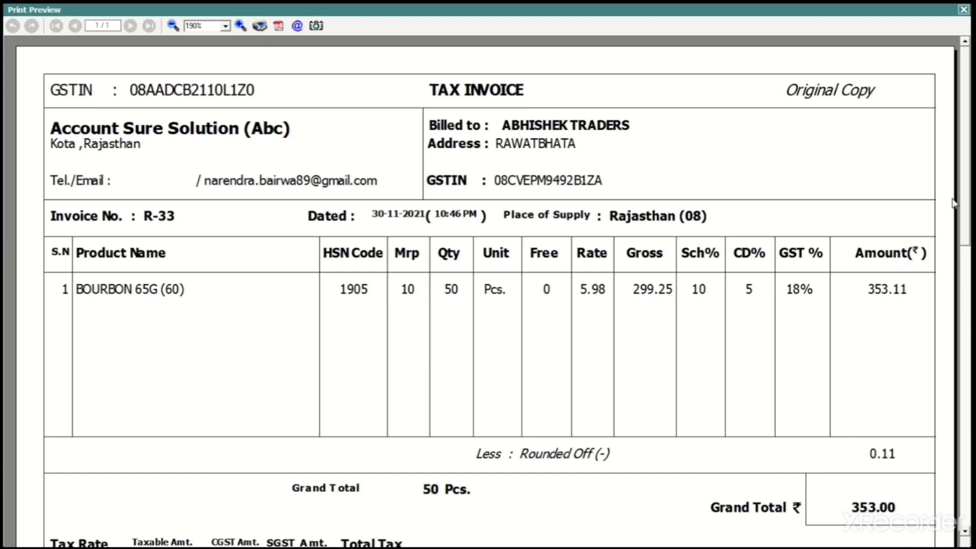
left_click_drag(964, 207, 967, 258)
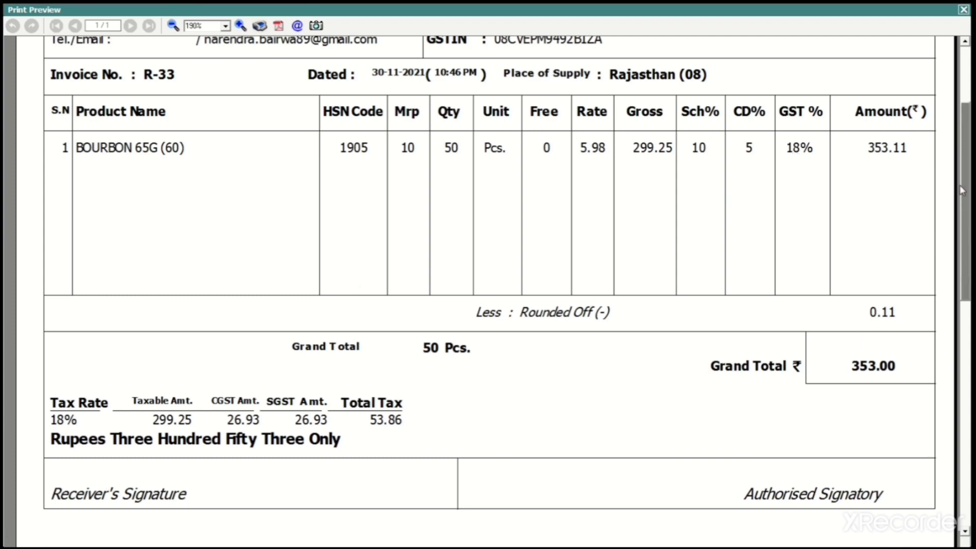
scroll(857, 201, "up", 2)
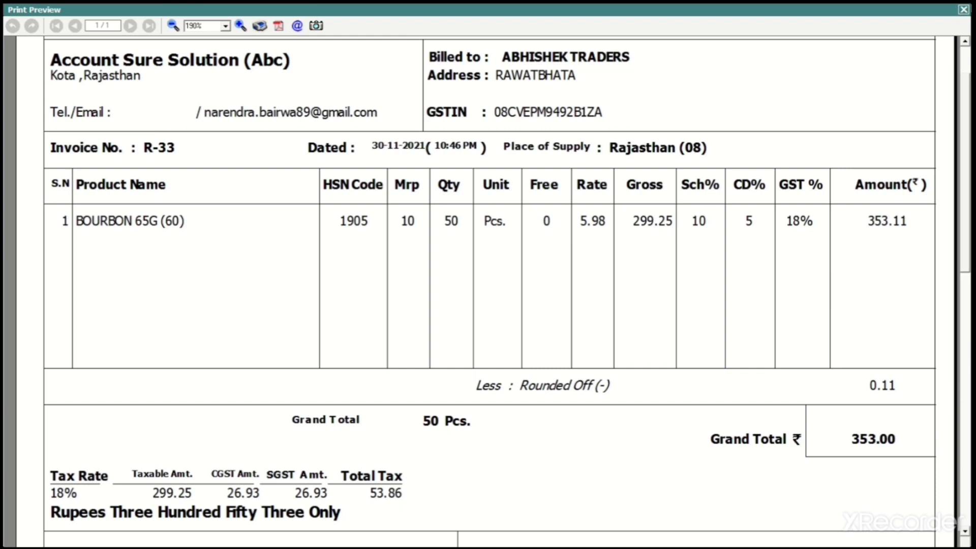
- Close the invoice preview and start a new sales voucher for the party ABHISHEK PROVISION STORE
left_click(963, 9)
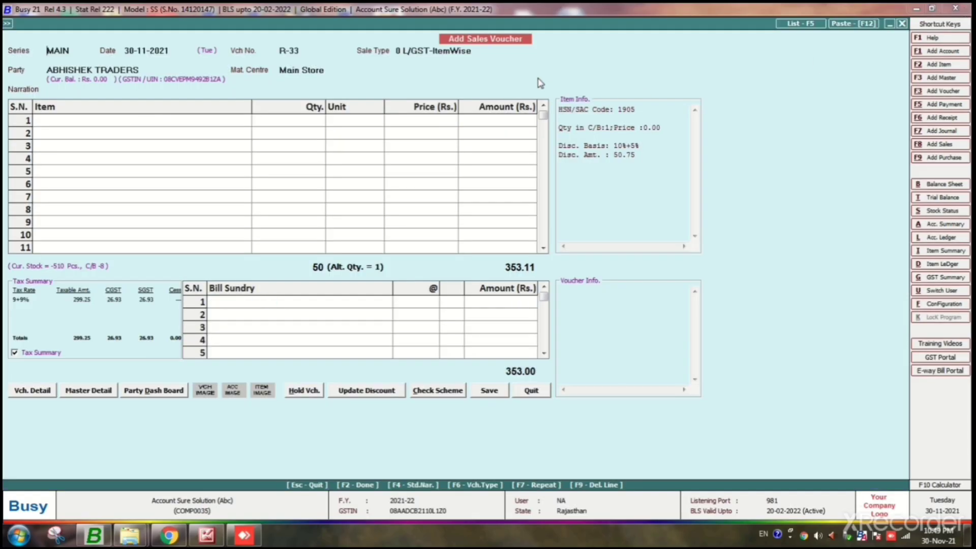
key("Return")
key("Return")
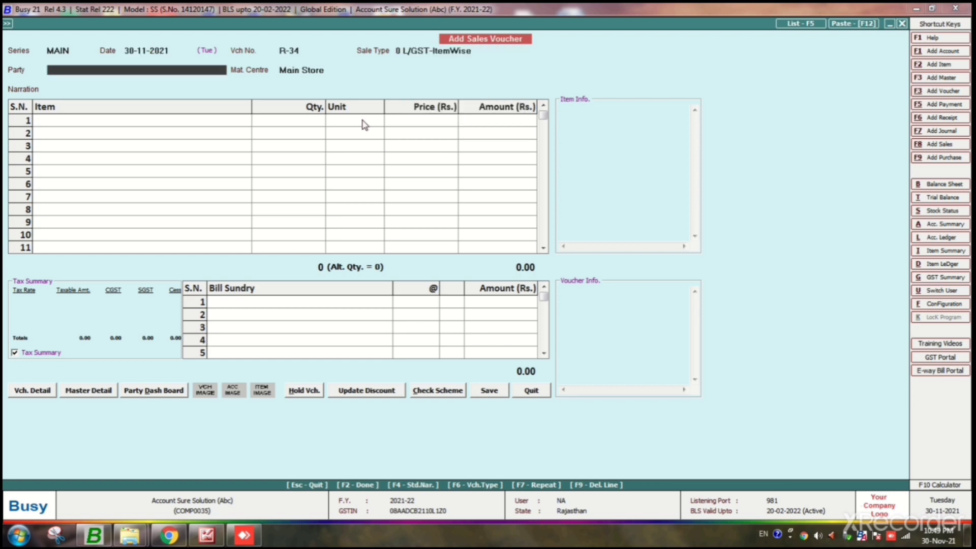
key("Down")
key("Down")
key("Down")
key("Down")
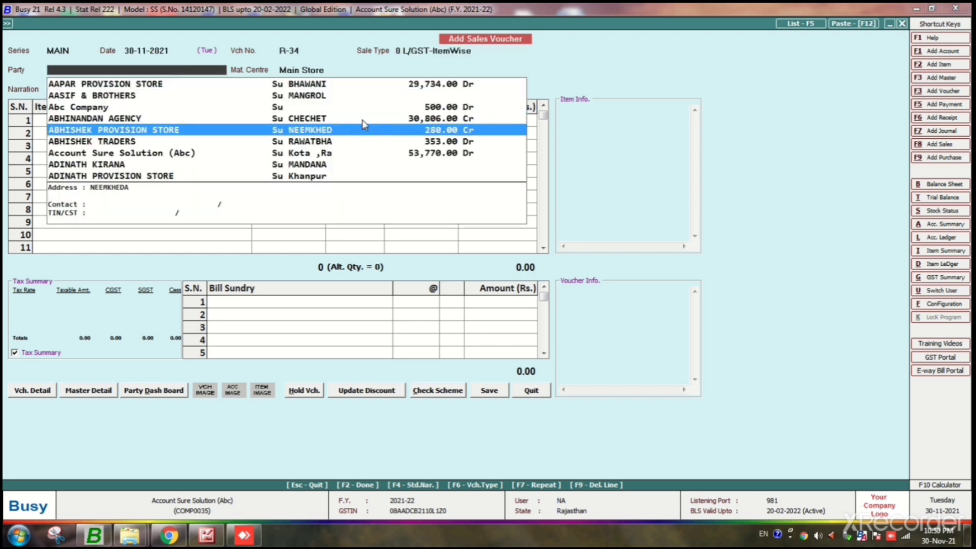
key("Return")
key("Return")
key("Return")
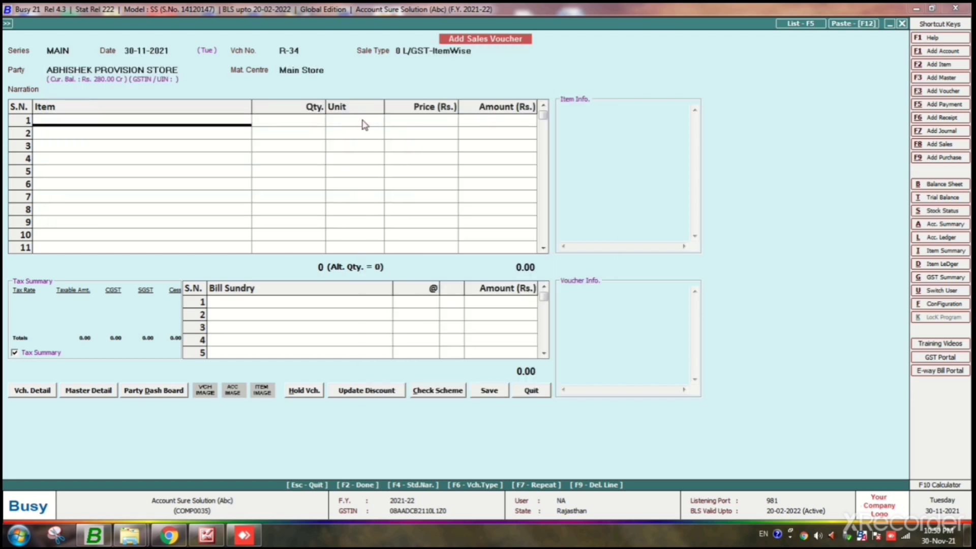
- Add the item AFRESH ENGERGY MIX GINGER to the first line with a quantity of 30
key("Down")
key("Down")
key("Down")
key("Down")
key("Down")
key("Down")
key("Down")
key("Down")
key("Down")
key("Down")
key("Down")
key("Down")
key("Down")
key("Down")
key("Down")
key("Down")
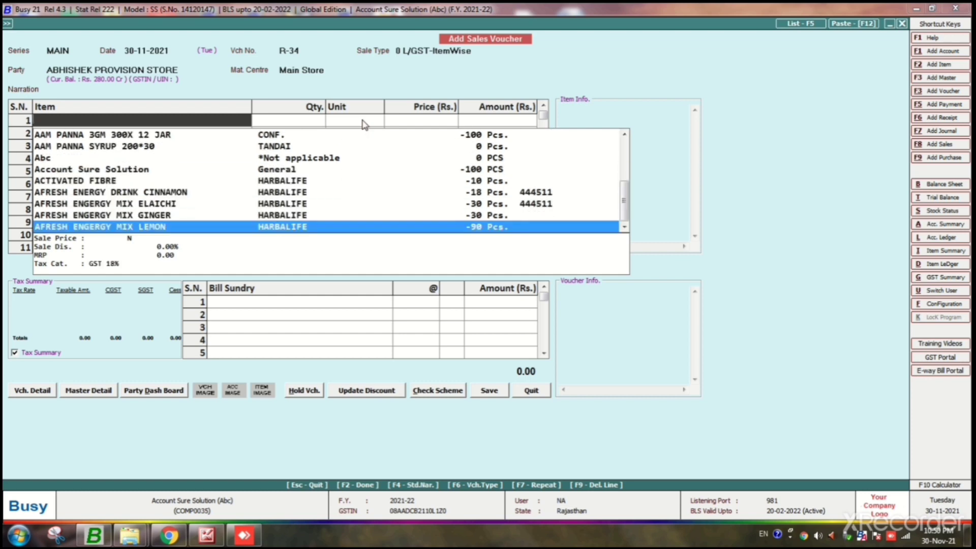
key("Up")
key("Return")
key("Return")
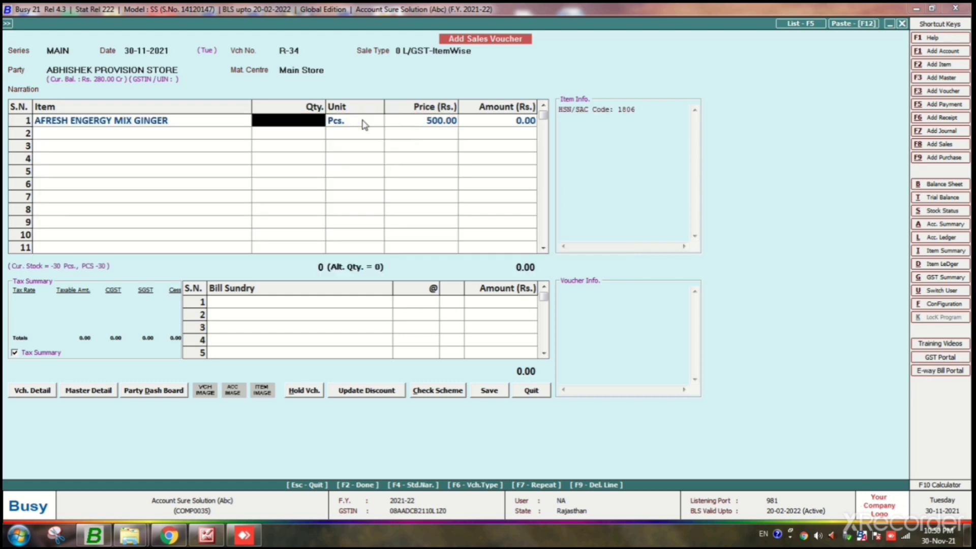
type("30")
key("Return")
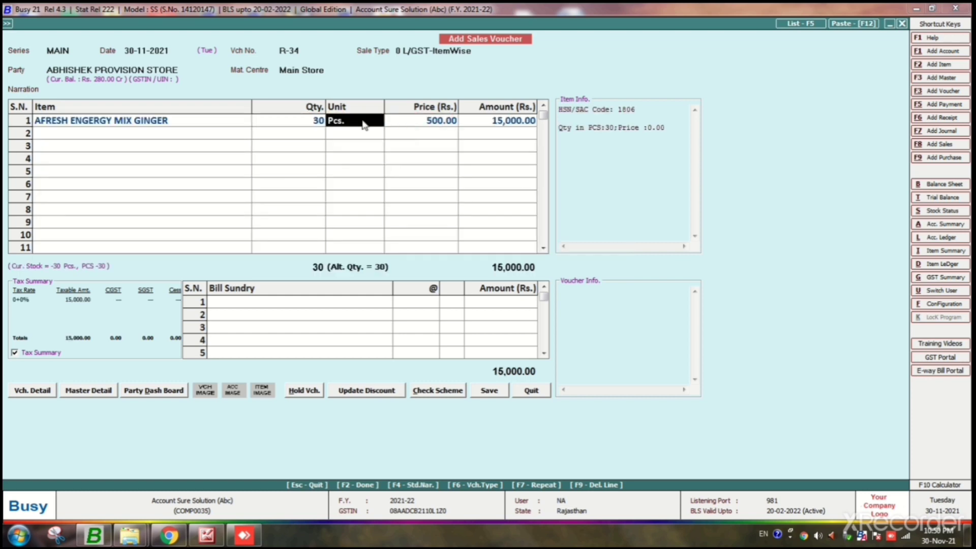
- Apply a 5% Sch discount and a 3% CD discount to the AFRESH ENGERGY MIX GINGER line
key("Return")
key("Left")
key("Return")
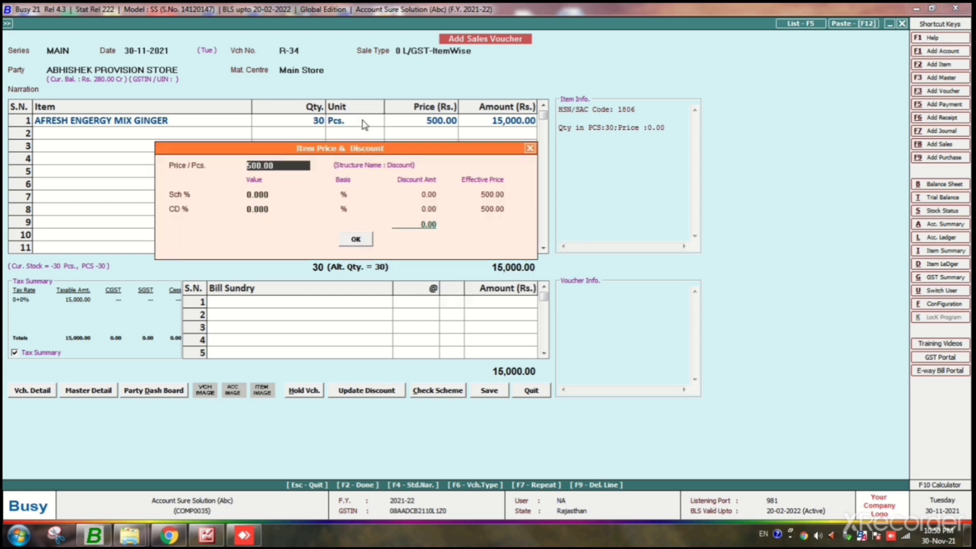
key("Return")
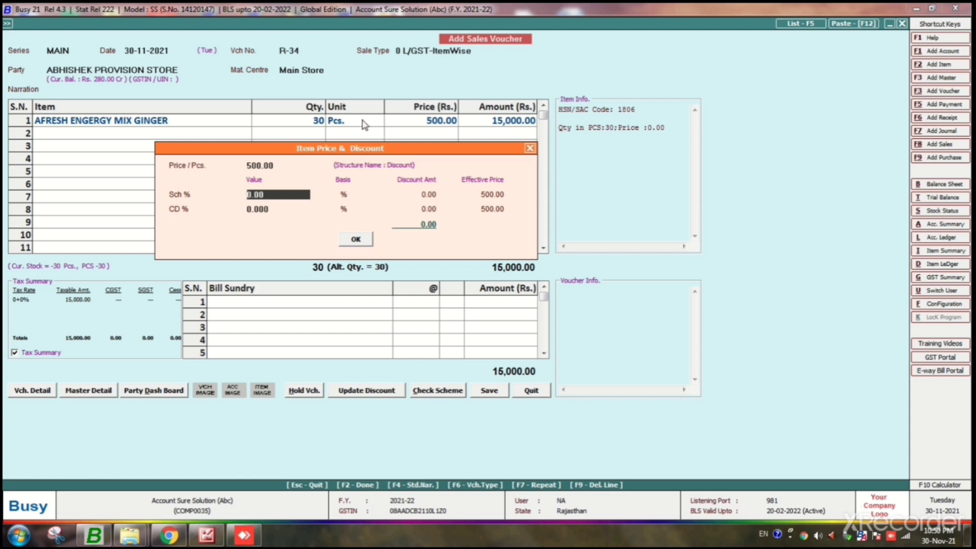
type("5")
key("Return")
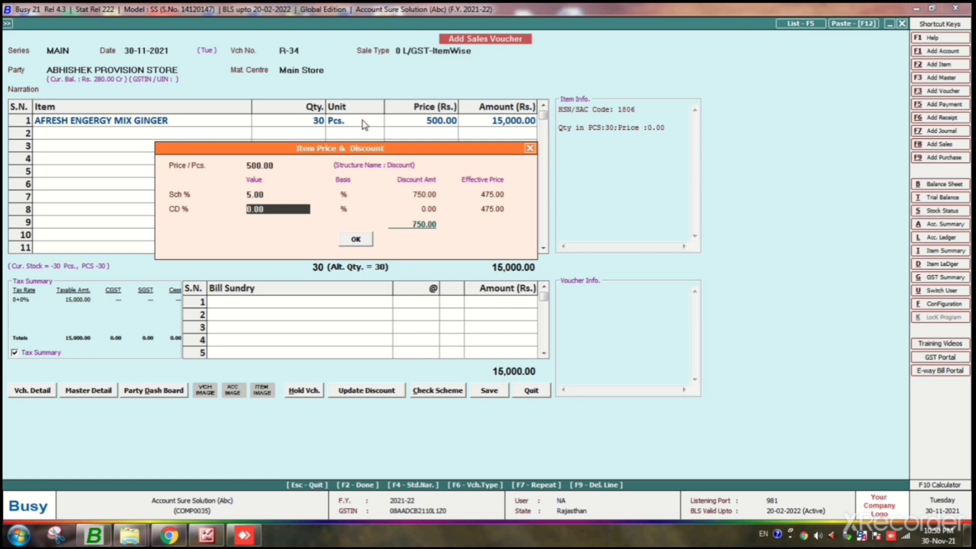
type("3")
key("Return")
key("Return")
key("Return")
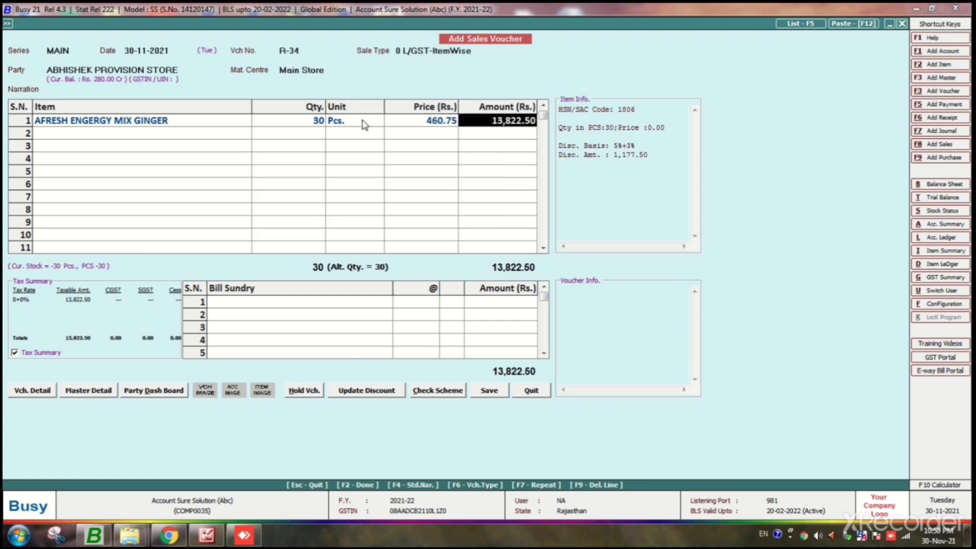
- Save the sales voucher and proceed to printing its sales invoice
key("F2")
key("F2")
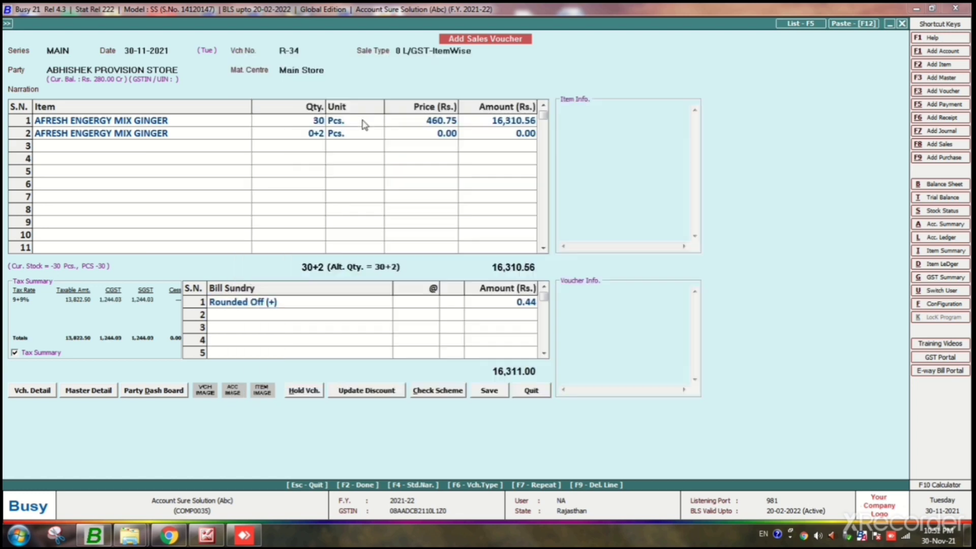
key("Return")
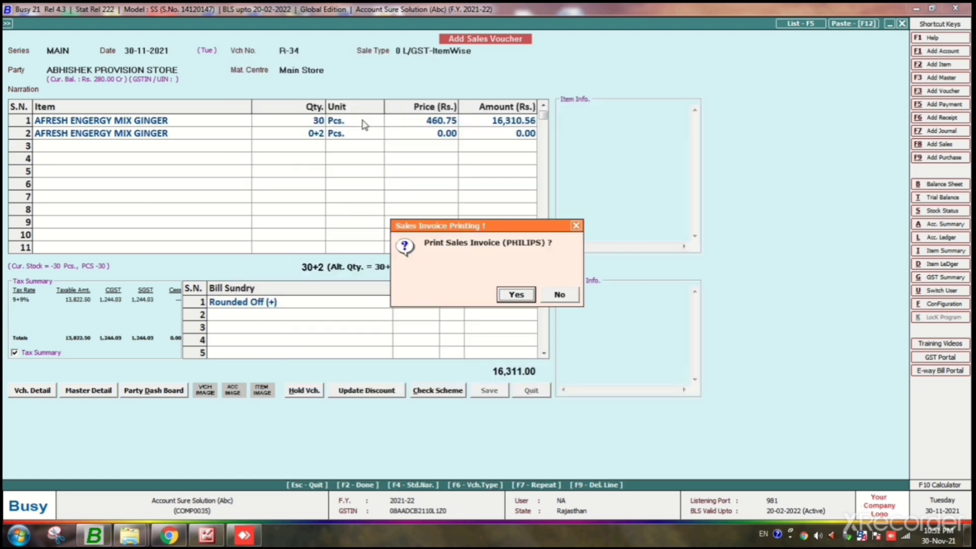
key("Return")
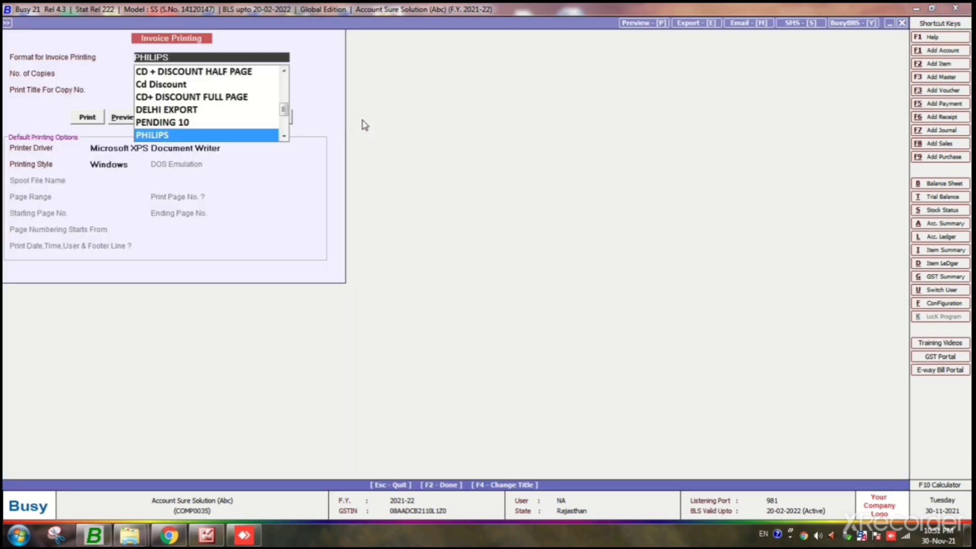
- Look through the CD and discount formats available for printing the sales invoice
key("Up")
key("Up")
key("Up")
key("Up")
key("Down")
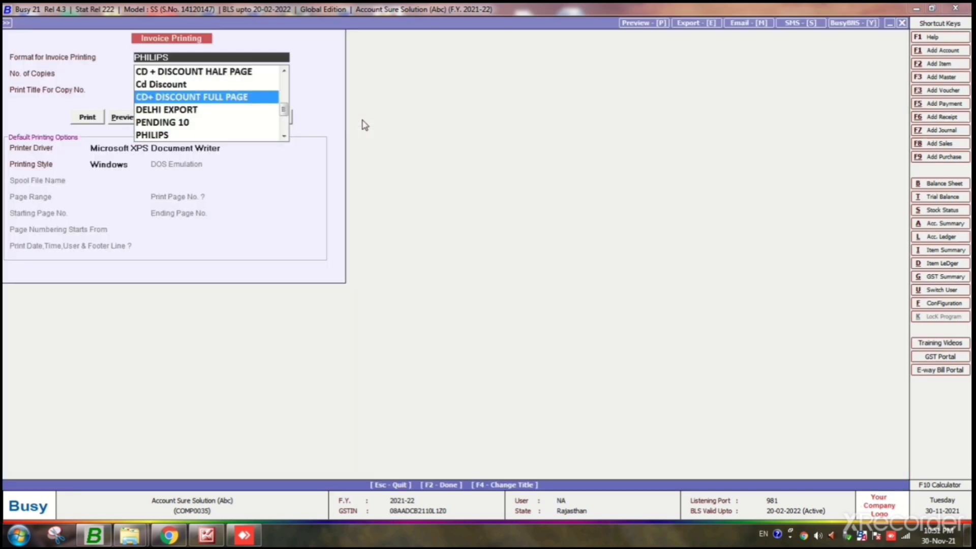
key("Up")
key("Up")
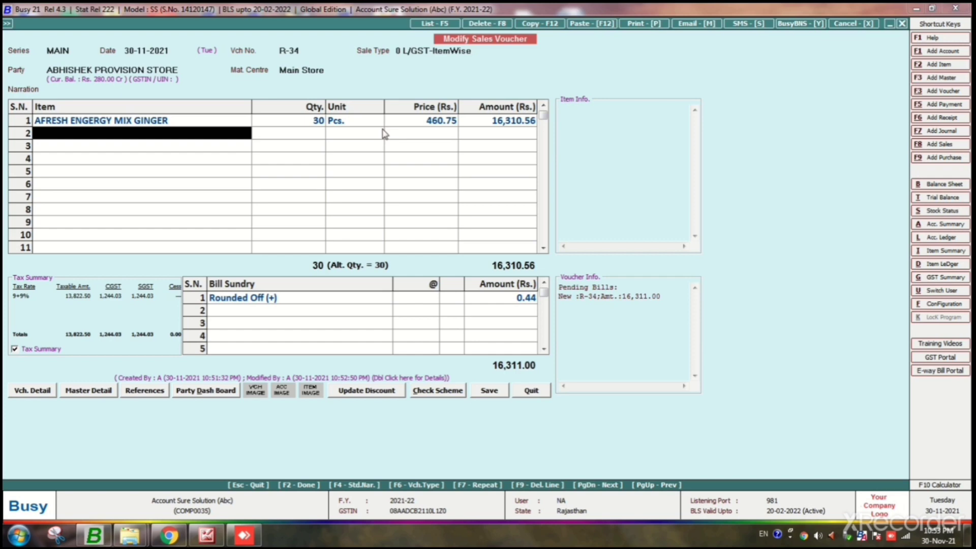
- Try to save the modified voucher without the free item line
key("Up")
key("Down")
key("F2")
- Reopen the same MAIN-series sales voucher for modification and delete its free-quantity AFRESH ENGERGY MIX GINGER line
key("Return")
key("Return")
key("Return")
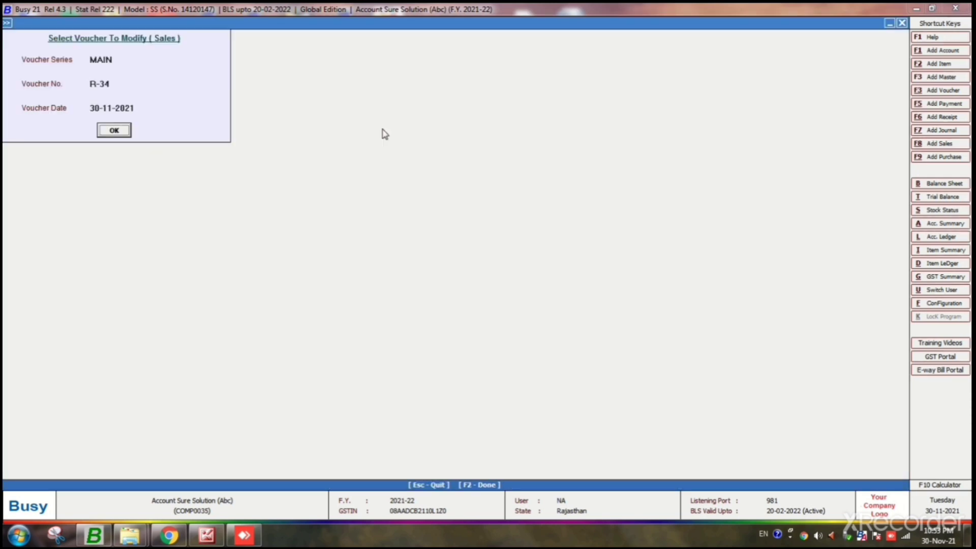
key("Return")
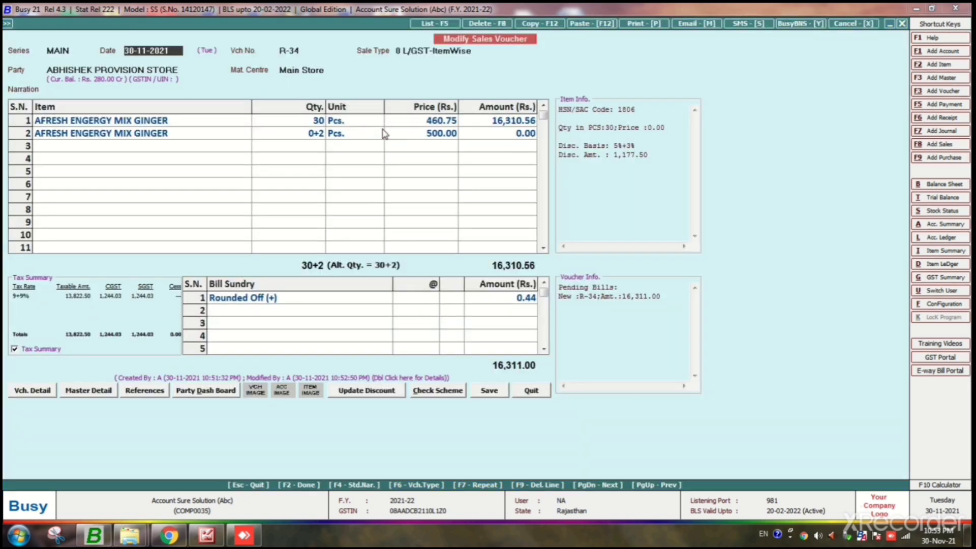
key("Return")
key("Return")
key("Return")
key("Return")
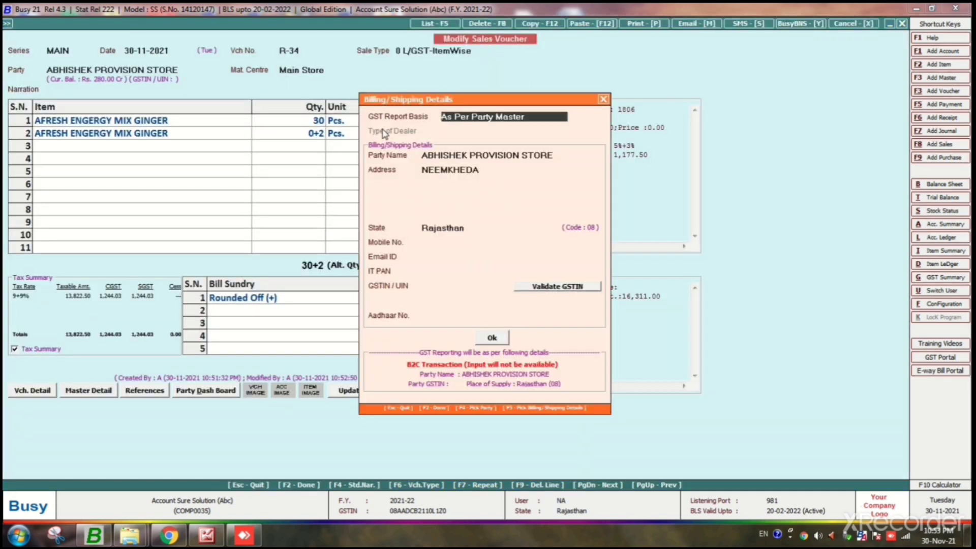
key("Return")
key("Return")
key("Down")
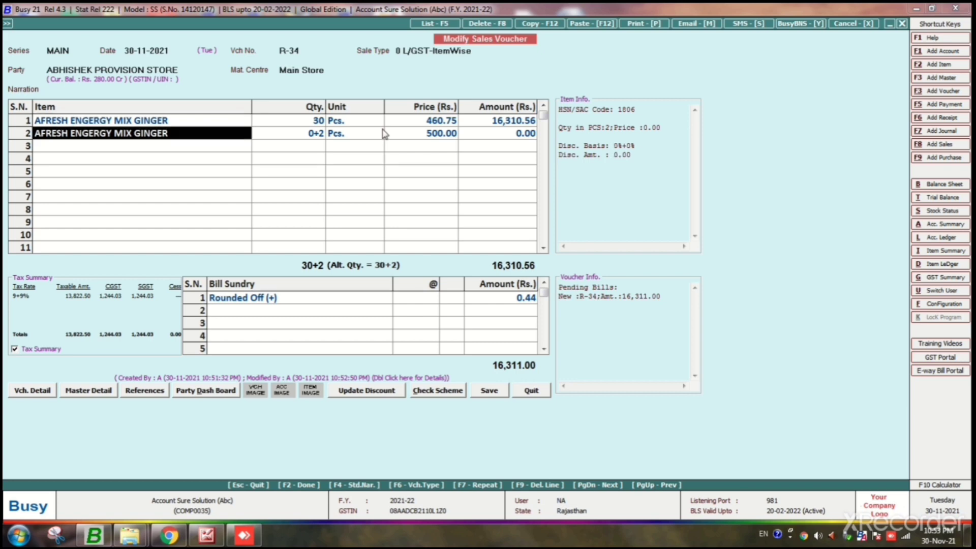
key("F9")
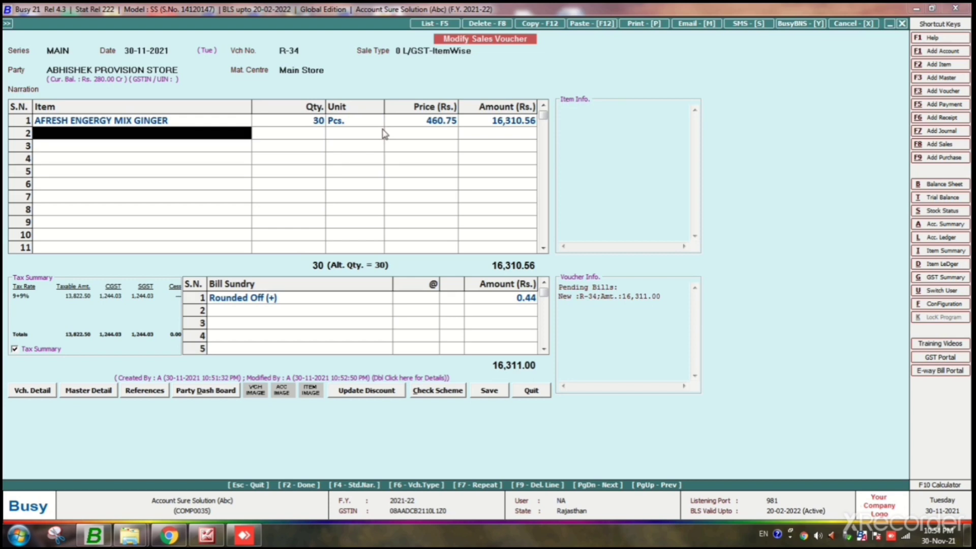
- Save the modified sales voucher, allowing the item's stock to go negative
key("F2")
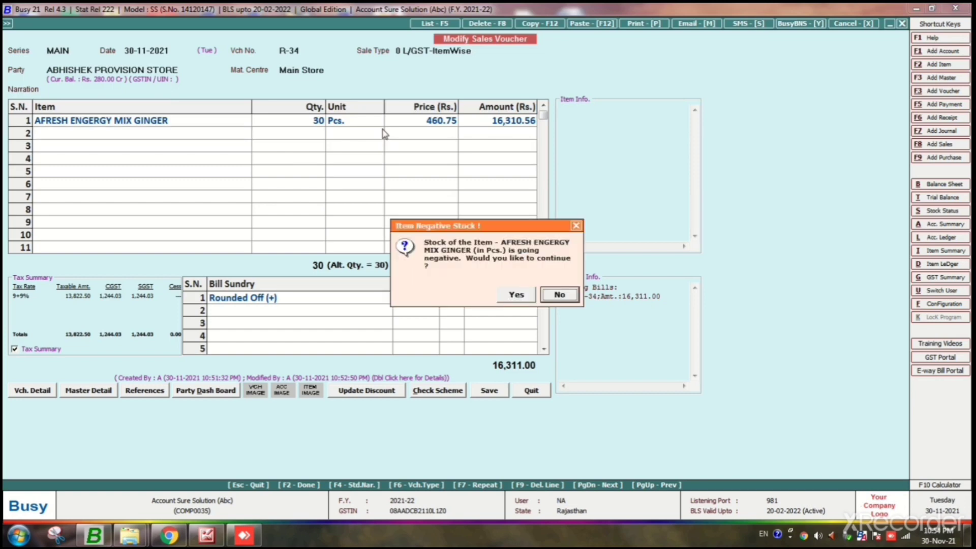
key("Left")
key("Return")
- Preview the sales invoice for printing in the CD+ DISCOUNT FULL PAGE format with 1 copy
key("Up")
key("Up")
key("Up")
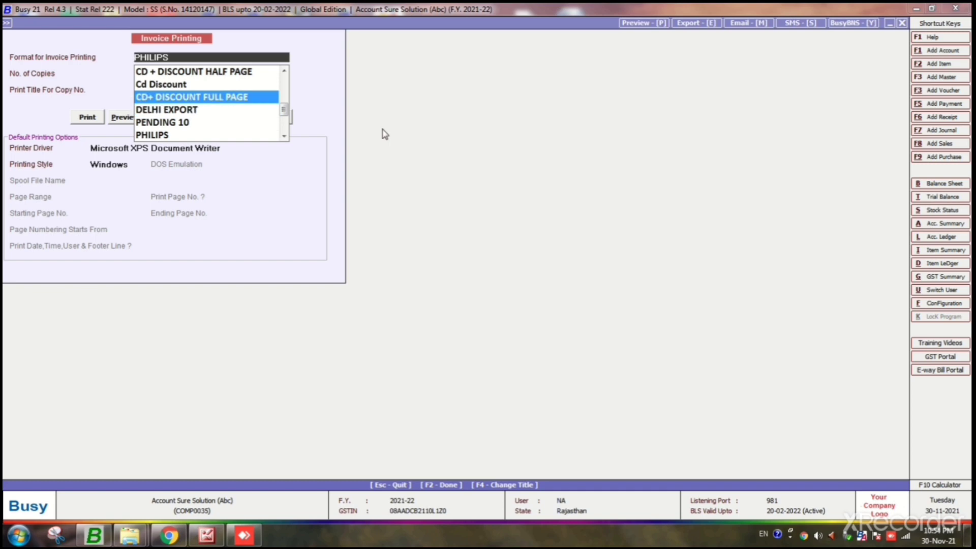
key("Return")
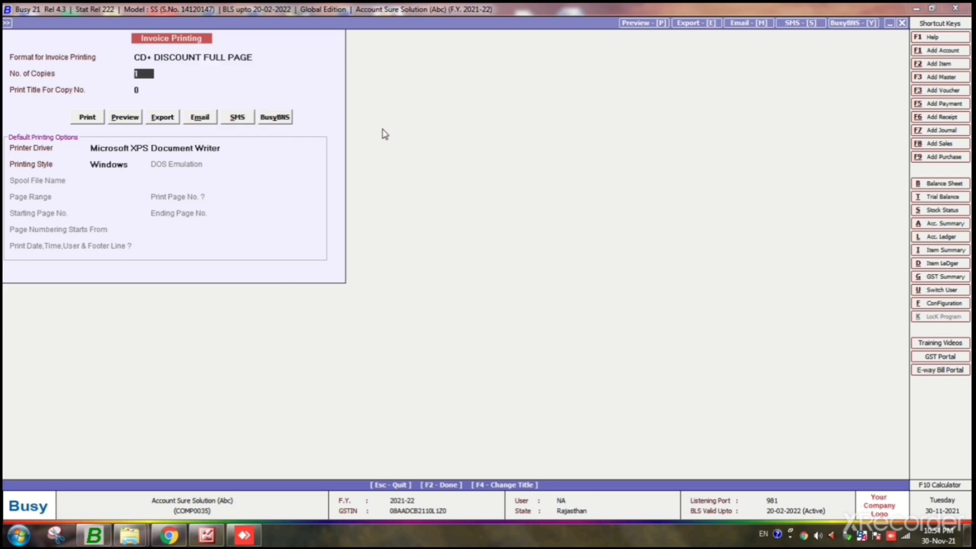
key("Return")
key("Return")
key("Right")
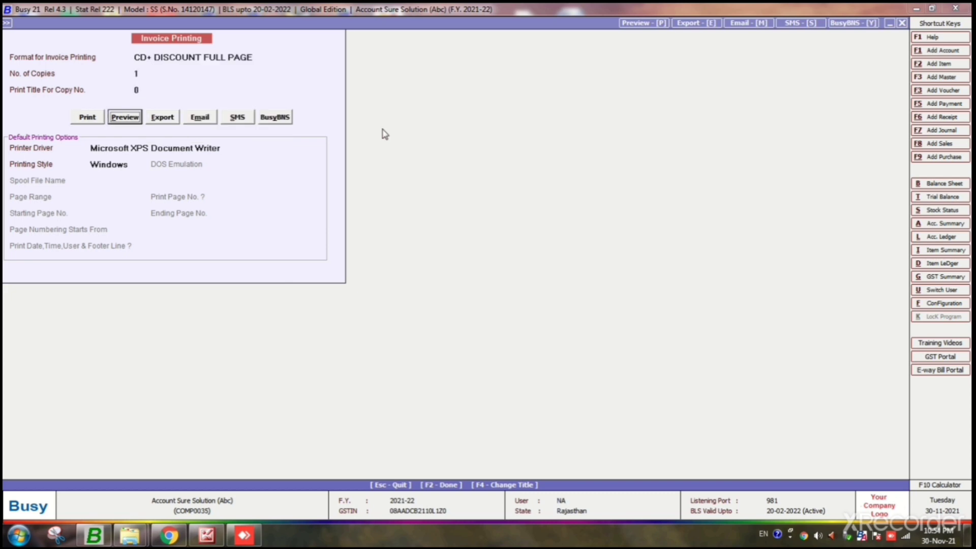
key("Return")
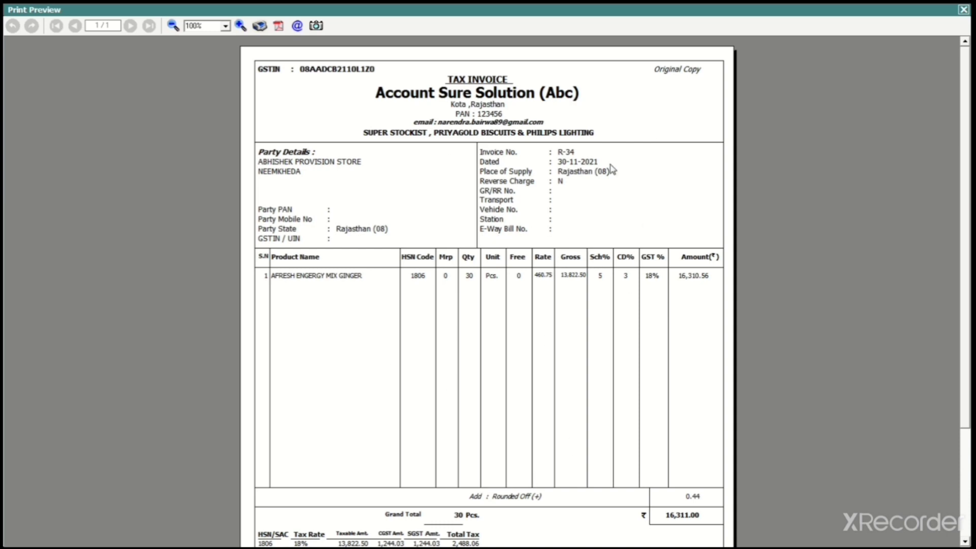
- Examine the full-page invoice's party details, Sch% and CD% columns and totals up to 150% zoom, and close the preview and voucher selection
scroll(947, 127, "down", 3)
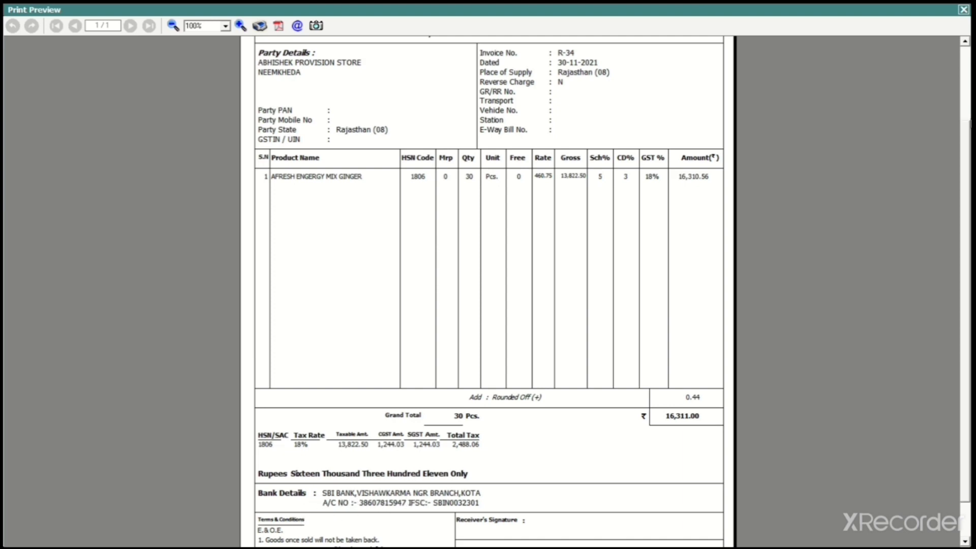
left_click_drag(967, 138, 966, 70)
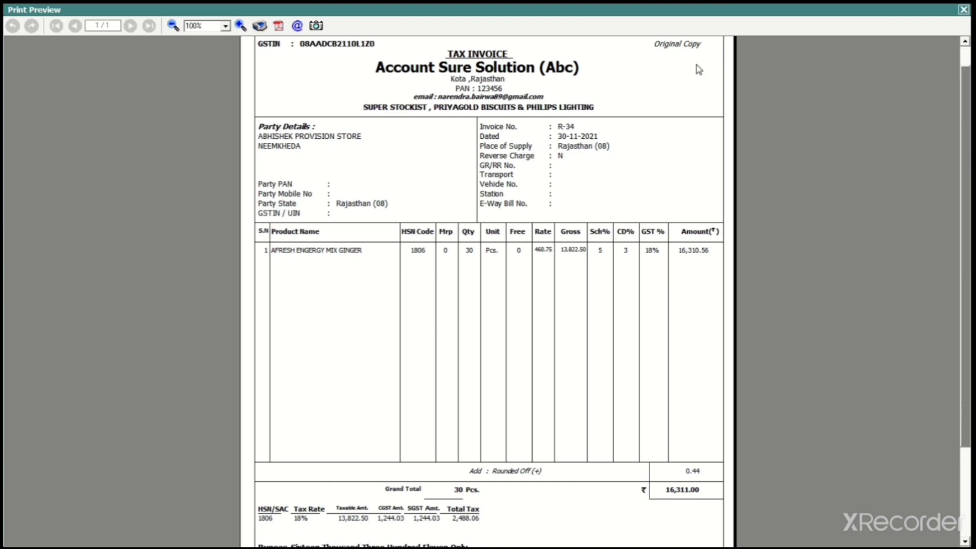
left_click(241, 26)
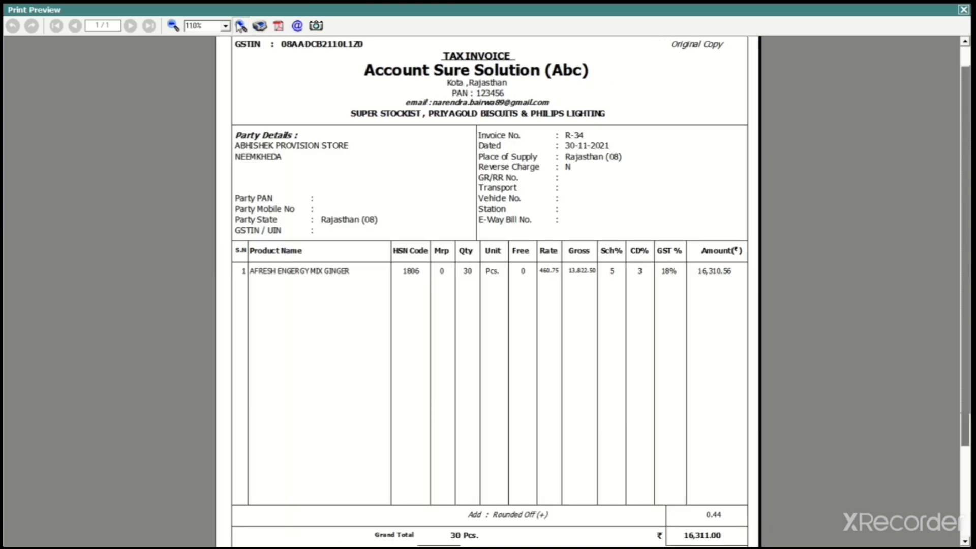
left_click(241, 25)
left_click(241, 25)
left_click(241, 26)
left_click(240, 26)
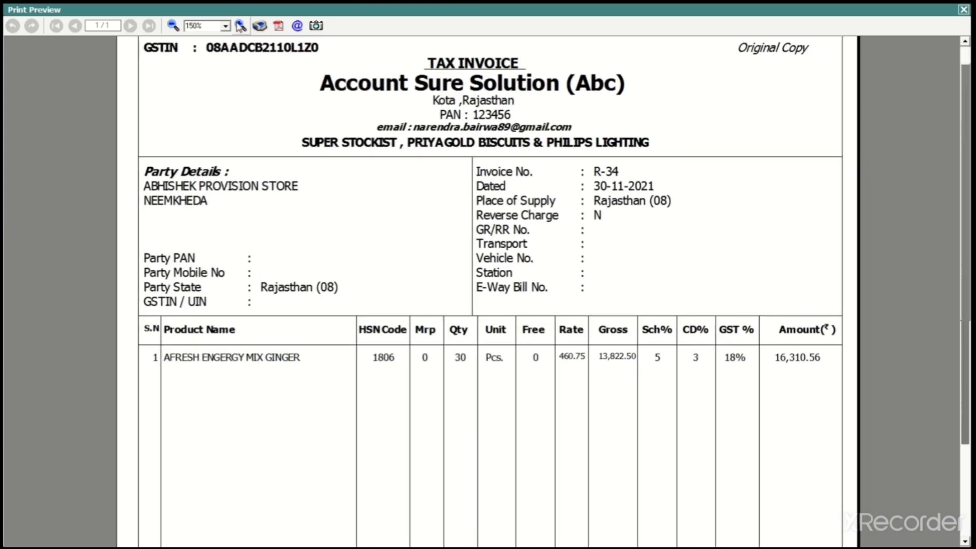
left_click(964, 10)
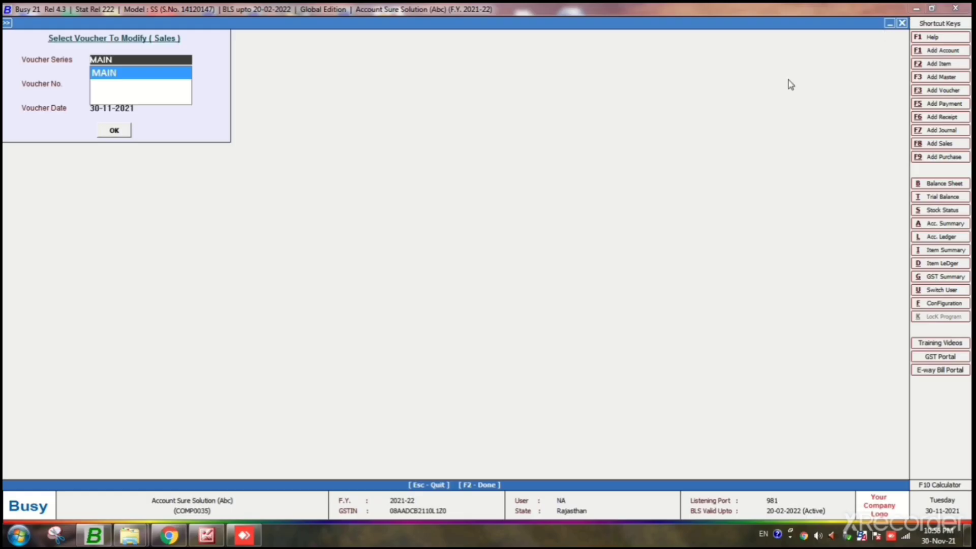
key("Escape")
key("Escape")
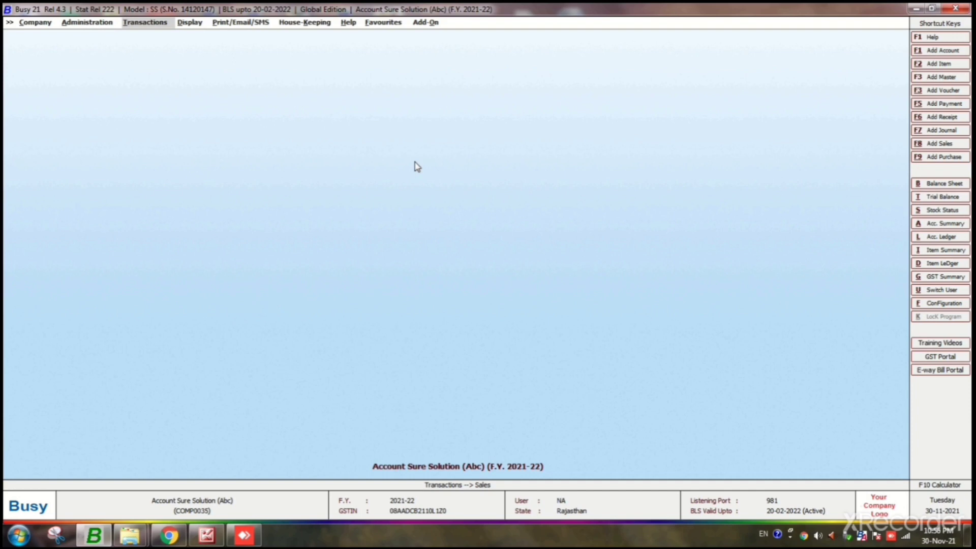
- Open the Voucher Series Configuration from the administration settings
key("Left")
key("Return")
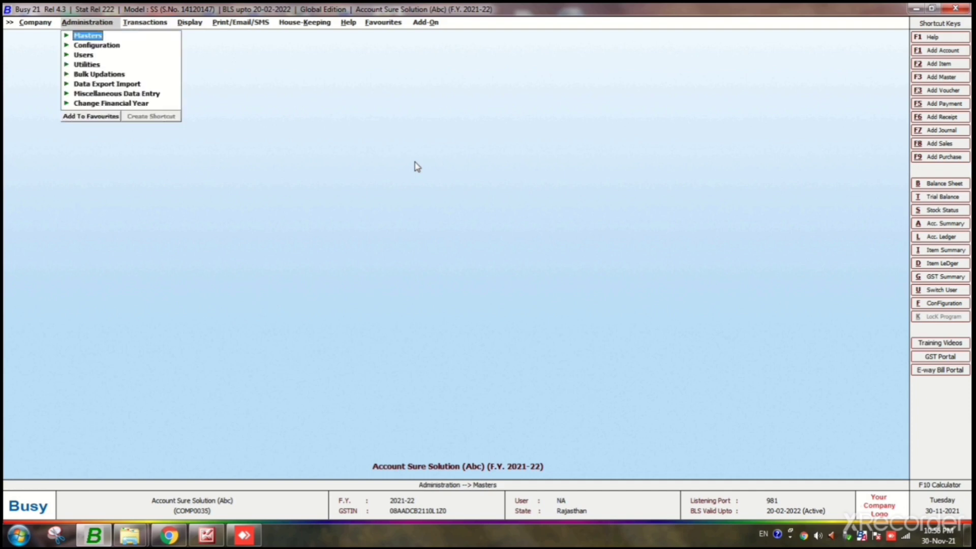
key("Down")
key("Return")
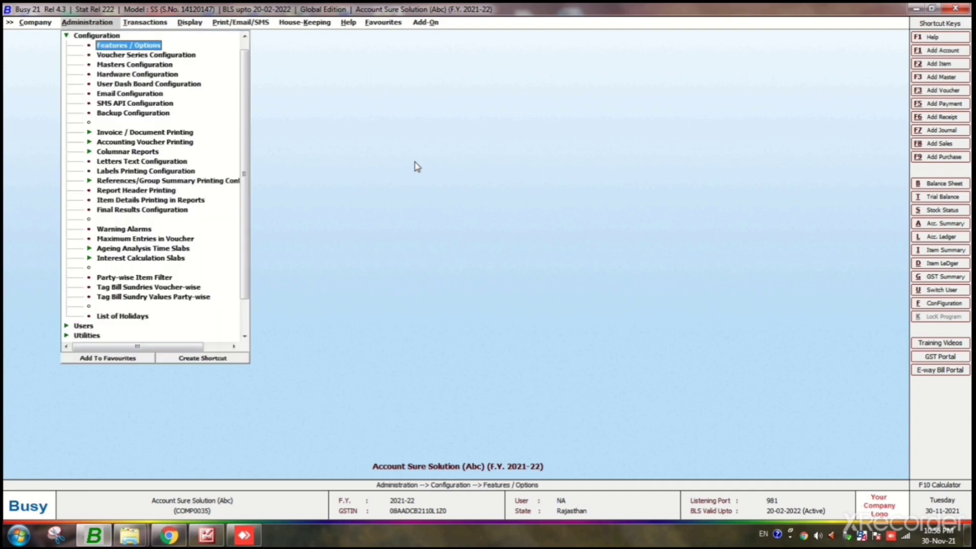
double_click(137, 55)
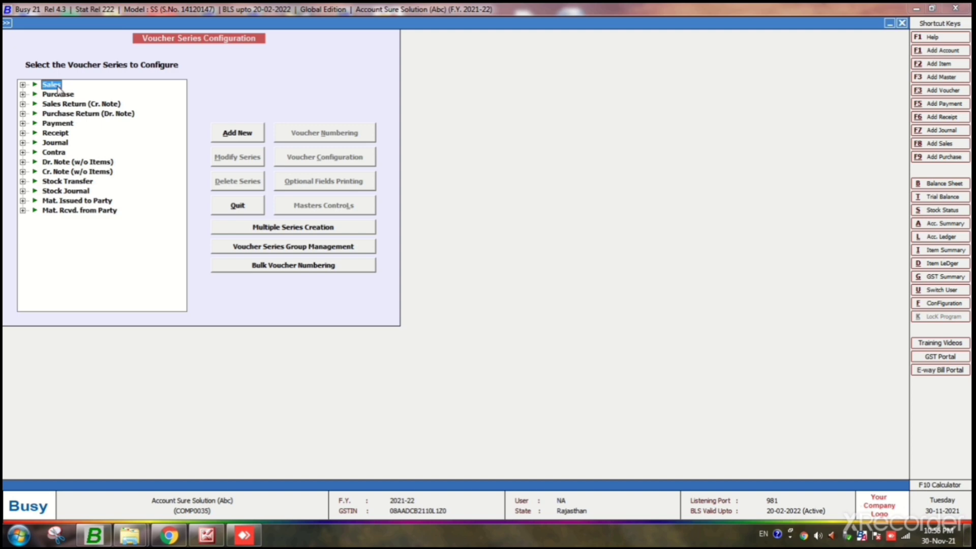
- Open the voucher configuration of the MAIN series under Sales
double_click(51, 84)
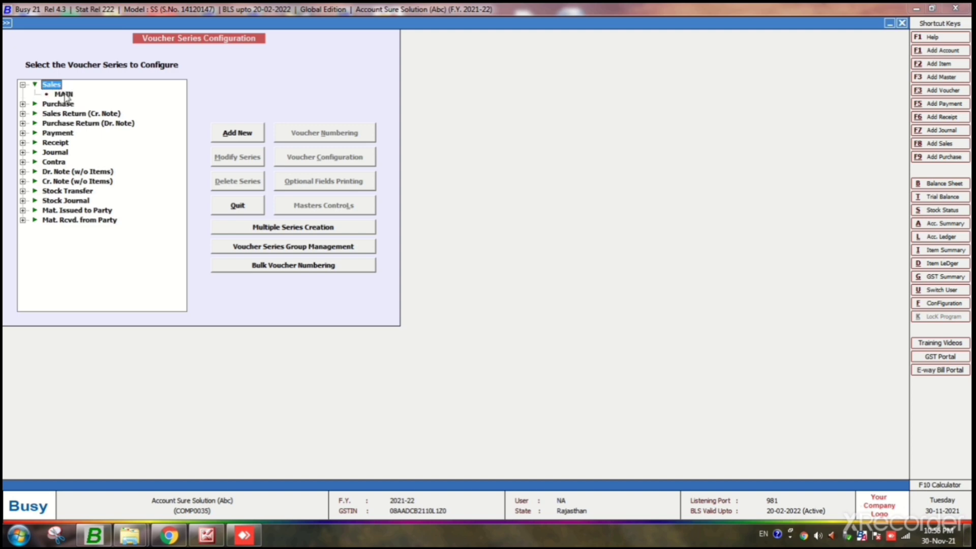
left_click(63, 94)
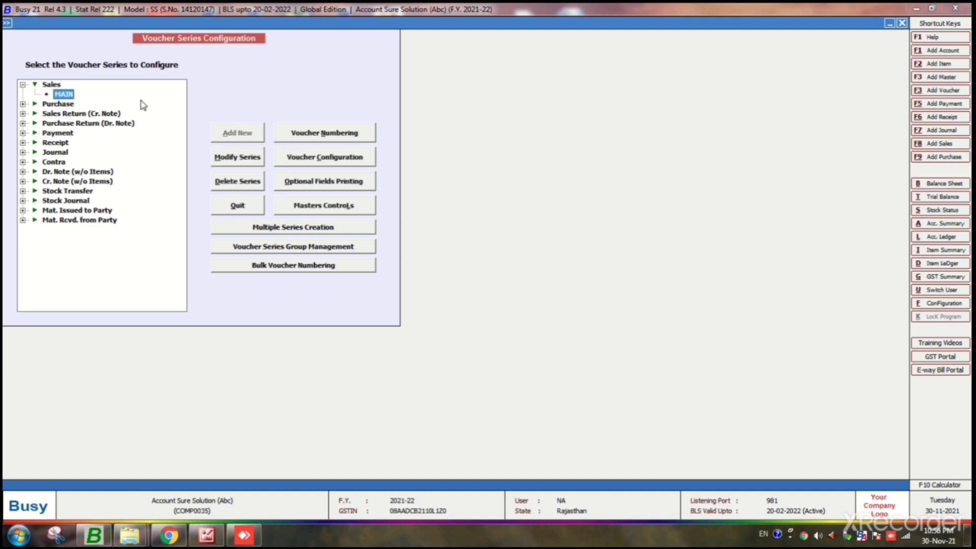
left_click(331, 161)
left_click(331, 158)
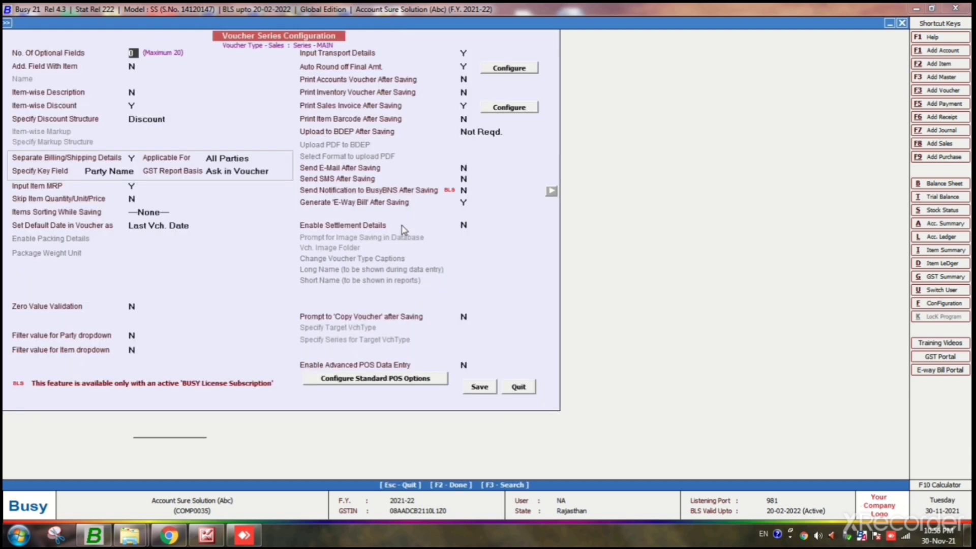
- View the blank Add Discount Structure Master form from the discount structure setting and leave it without saving, keeping Discount selected
left_click(157, 117)
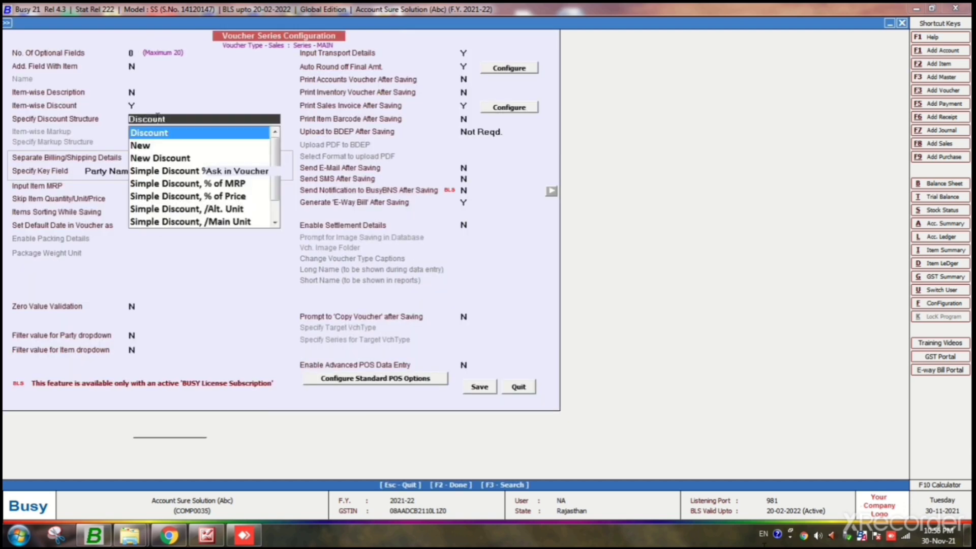
left_click(251, 133)
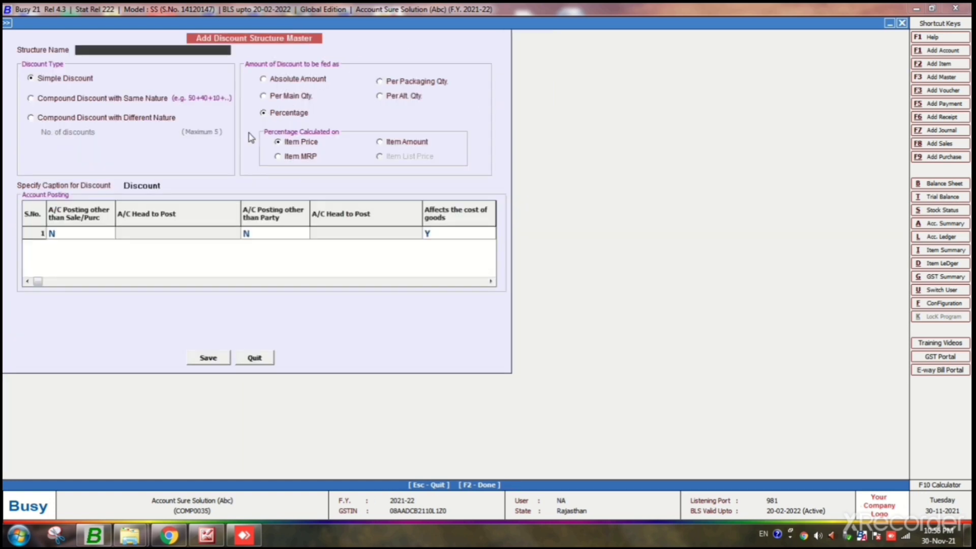
key("Escape")
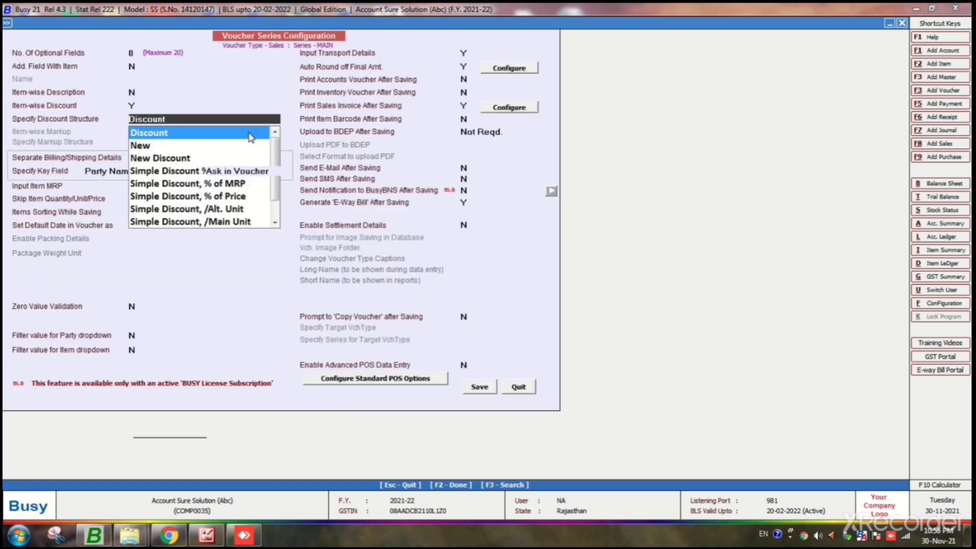
key("Return")
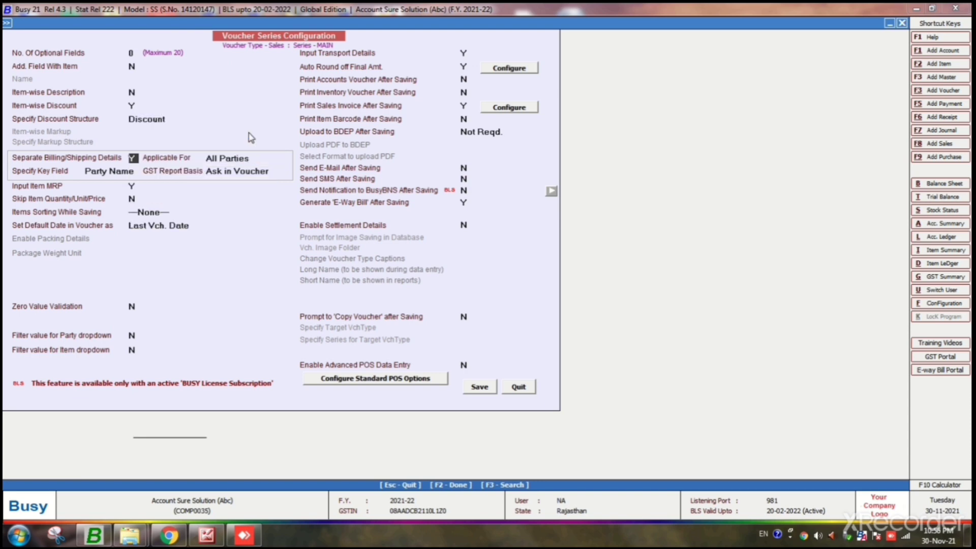
key("Up")
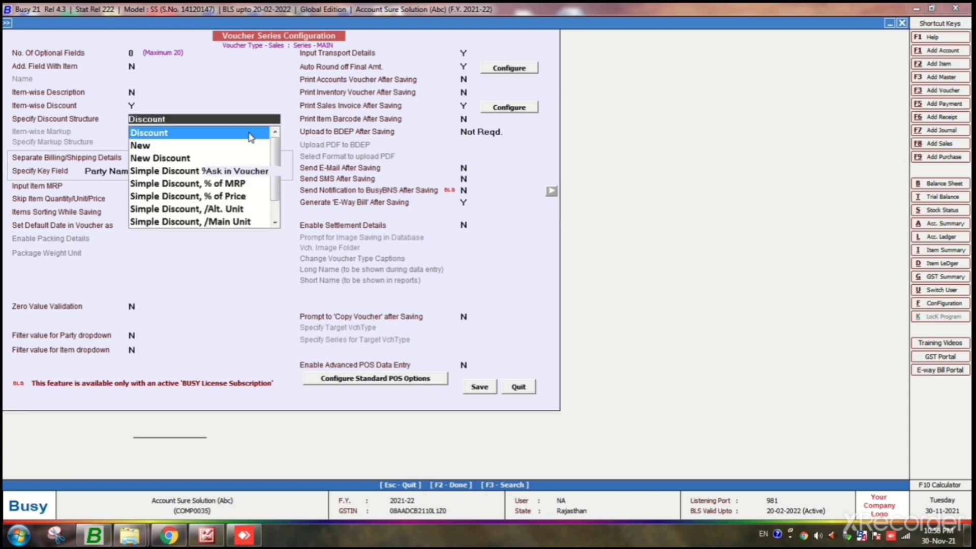
- Review the Discount structure's two percentage discounts, Sch % and CD %, save it, and save the sales voucher configuration
key("alt+m")
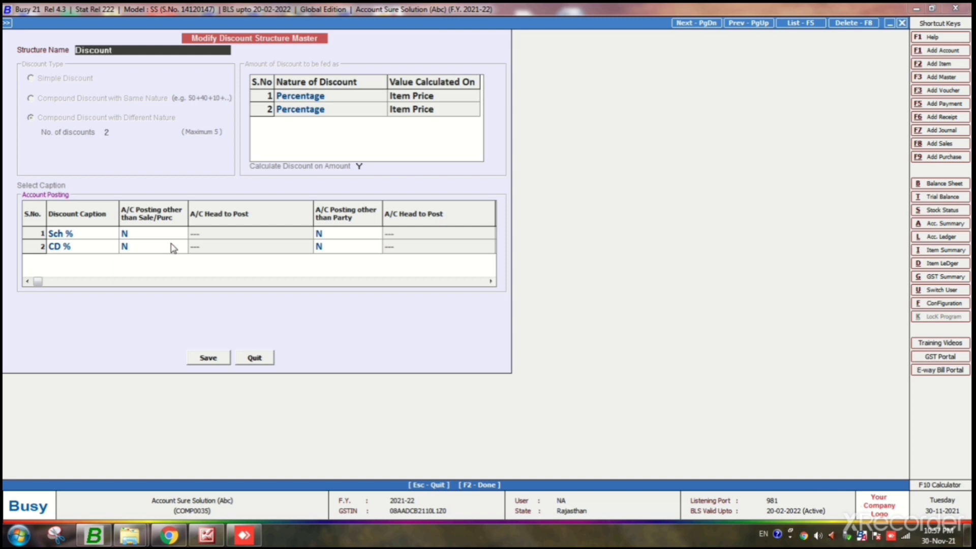
left_click(208, 357)
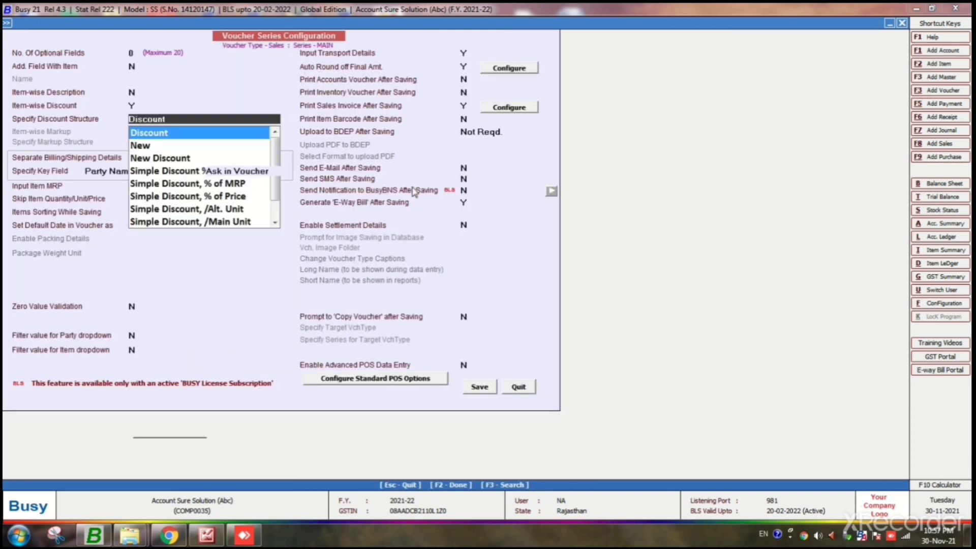
key("Return")
key("F2")
key("Return")
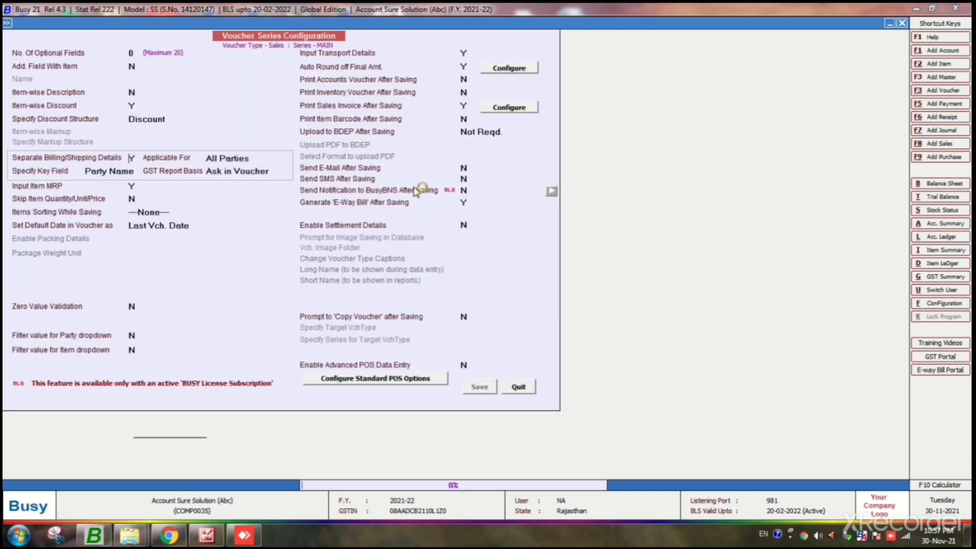
key("Escape")
key("Escape")
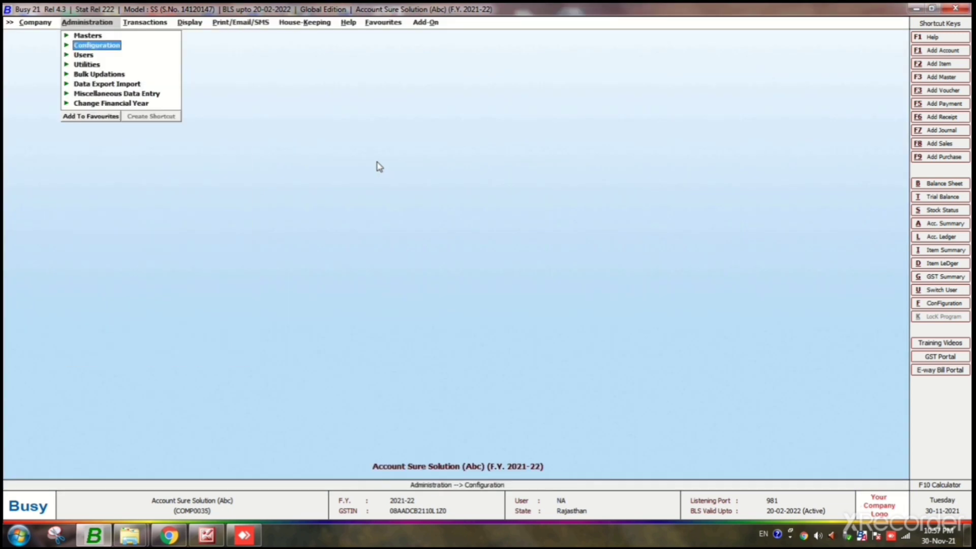
- Open a blank Add Sales Voucher form to check its entry layout, and close it without saving
key("Escape")
key("Right")
key("Return")
key("Return")
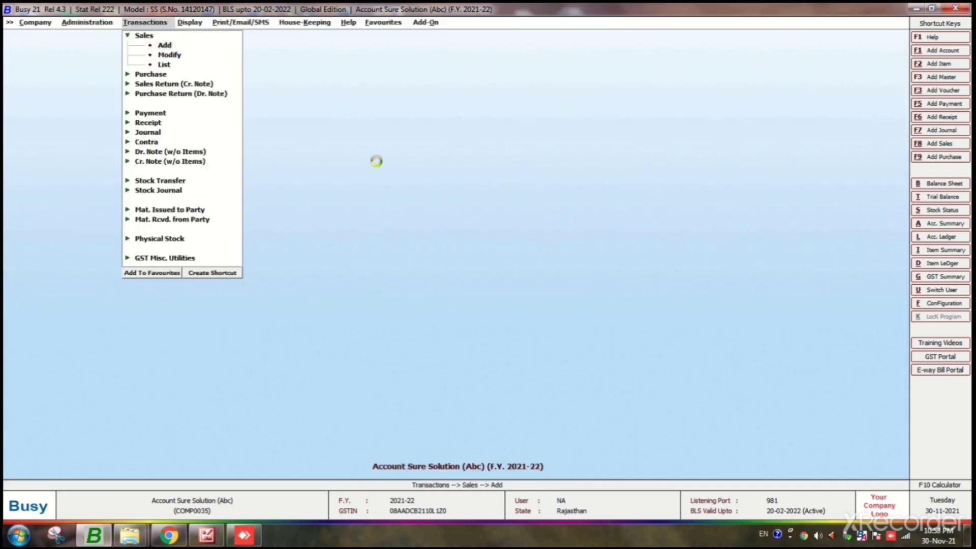
key("Return")
key("Return")
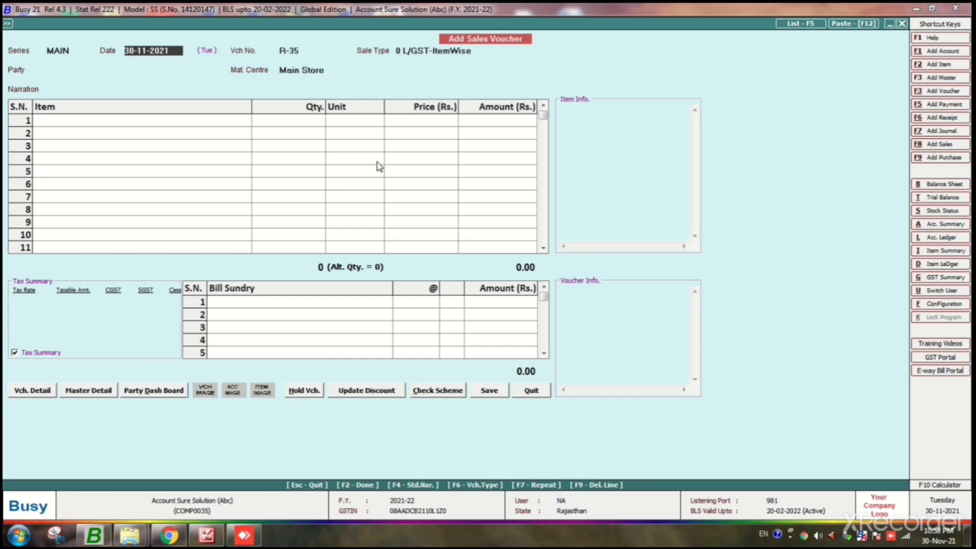
key("Escape")
key("Escape")
- Return to the Voucher Series Configuration and open the voucher configuration of the MAIN sales series
key("Left")
key("Return")
key("Down")
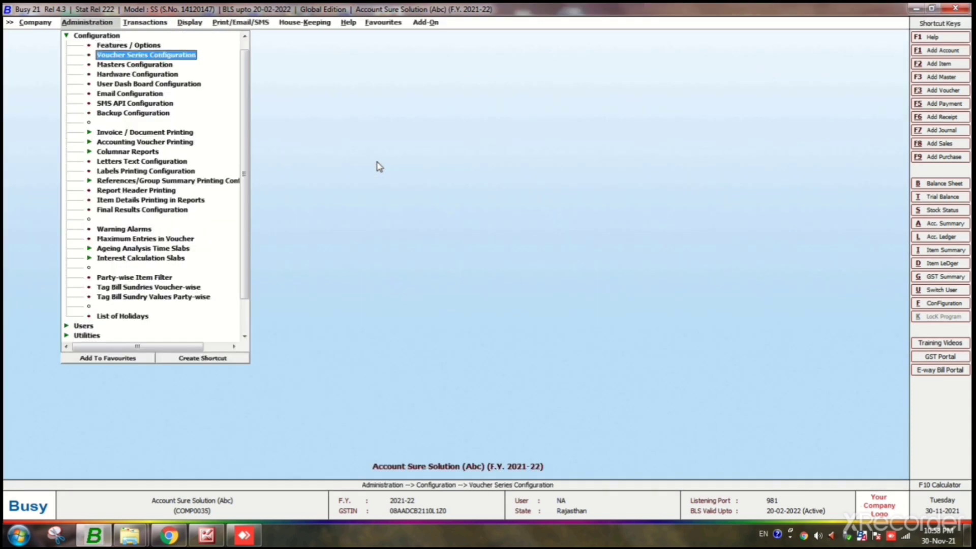
key("Up")
key("Return")
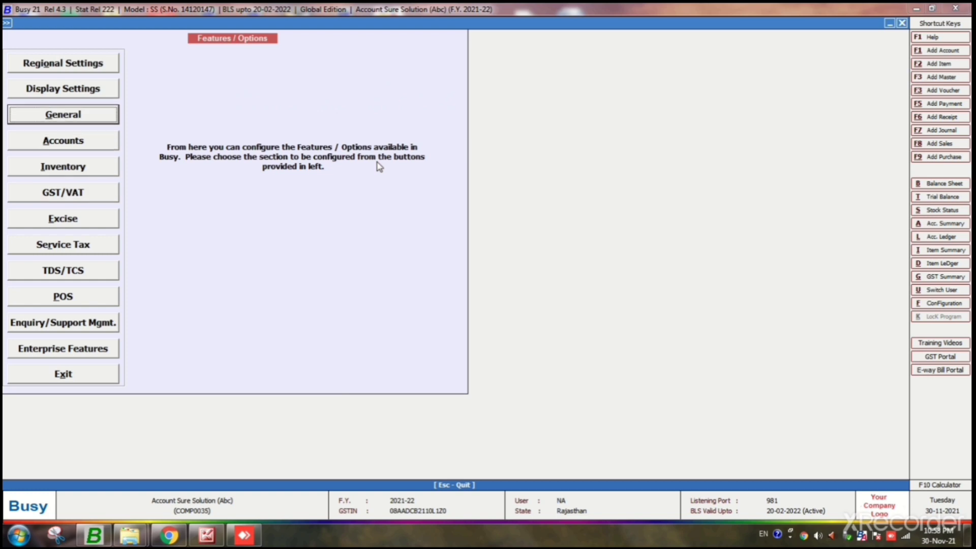
key("Escape")
key("Down")
key("Return")
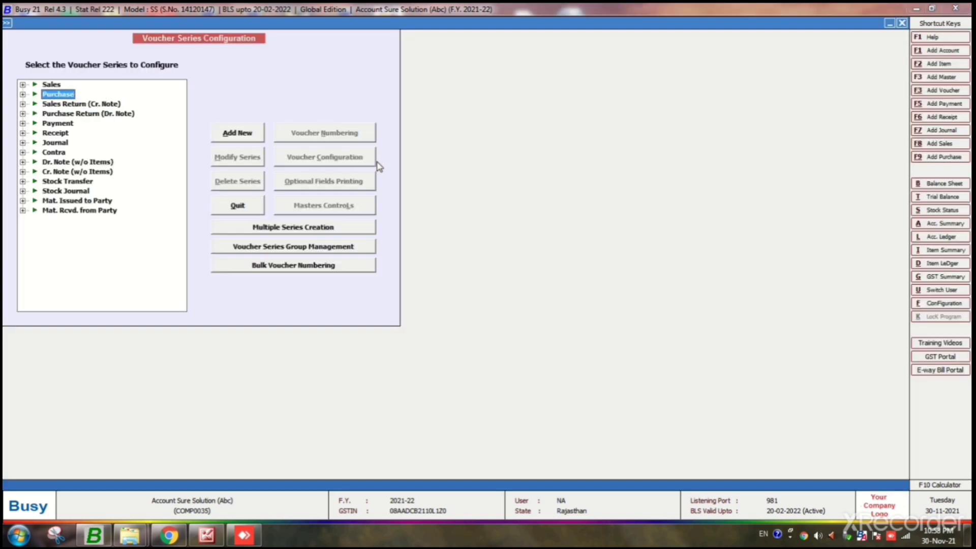
key("Up")
key("Right")
key("Right")
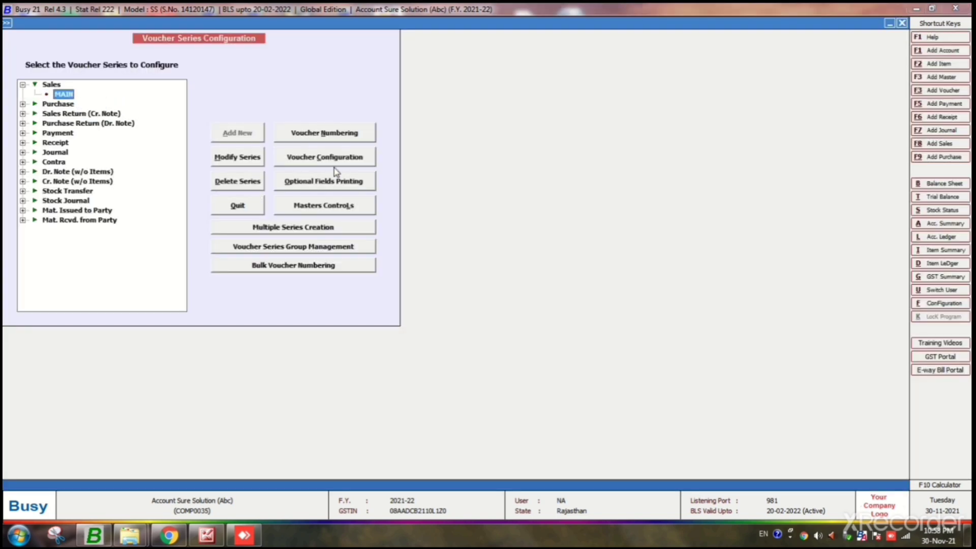
left_click(320, 157)
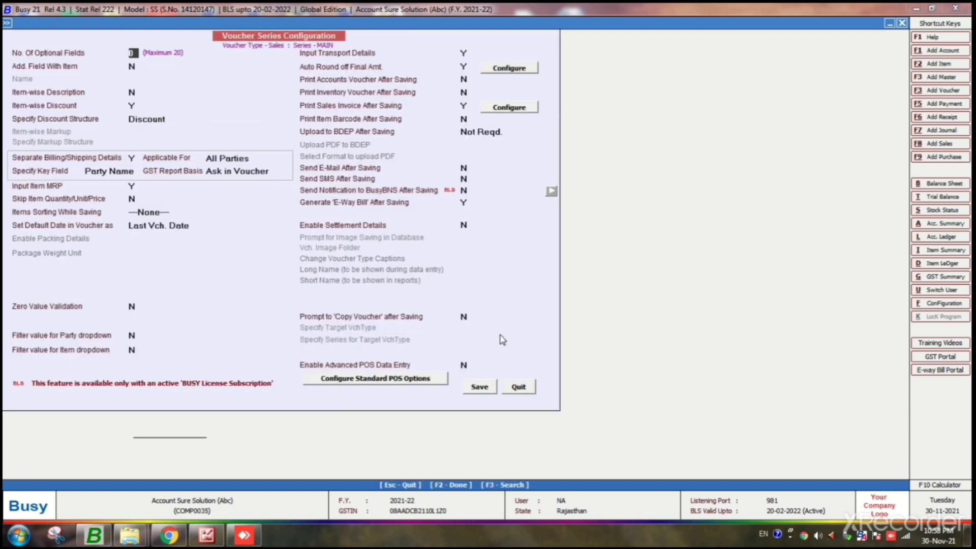
- Enable Advanced POS Data Entry for the MAIN sales series and save the configuration
left_click(465, 365)
type("Y")
key("Return")
key("Return")
key("F2")
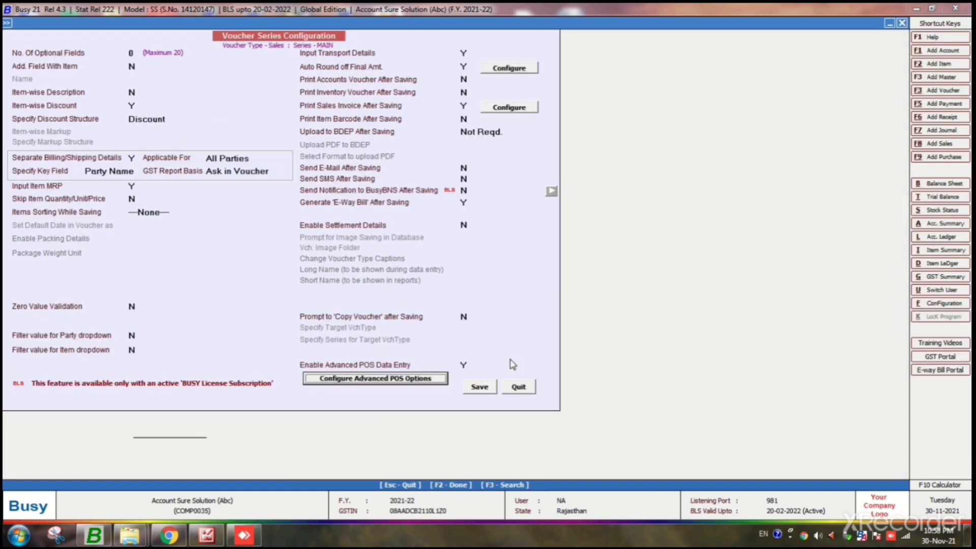
key("F2")
key("Return")
key("Escape")
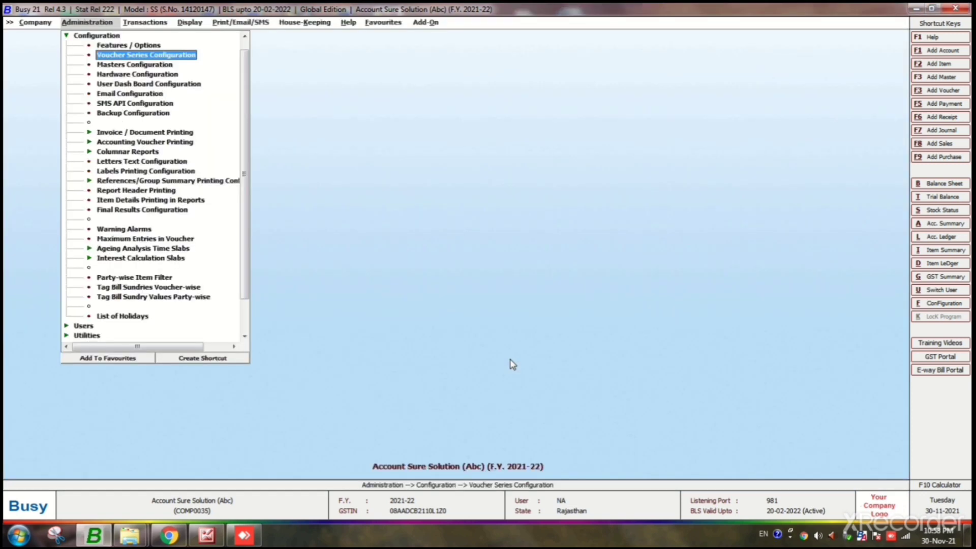
- Start a new sales voucher in the MAIN series with Cash as the party
key("Escape")
key("Escape")
key("Right")
key("Return")
key("Return")
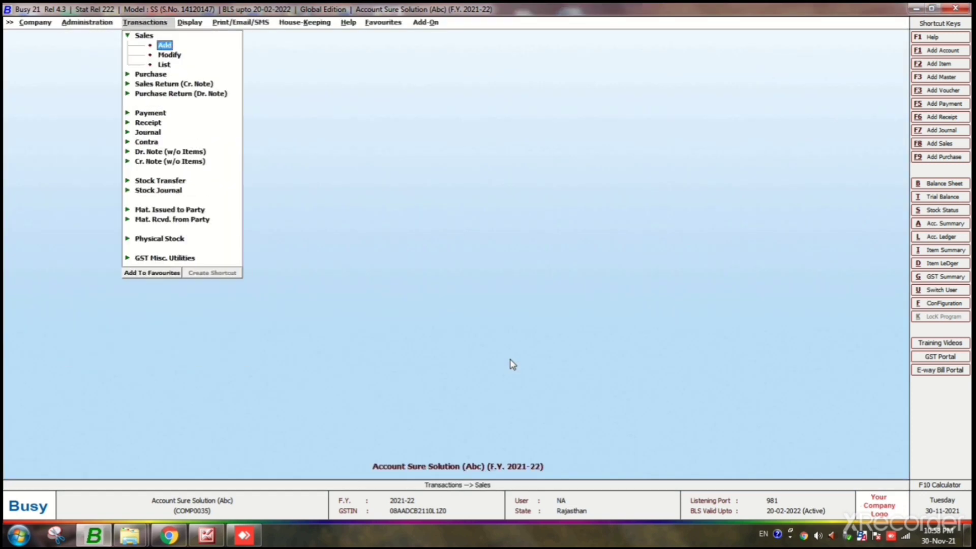
key("Return")
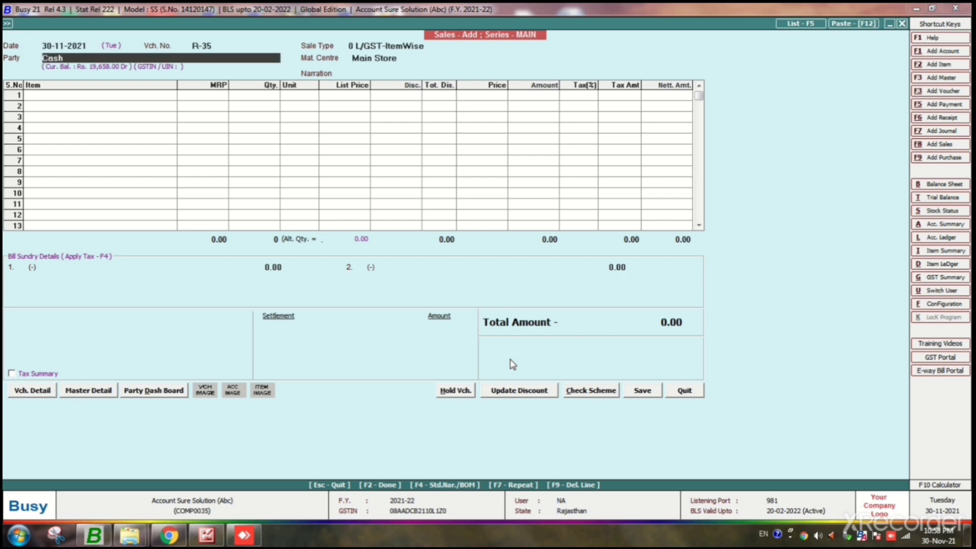
key("Return")
key("Return")
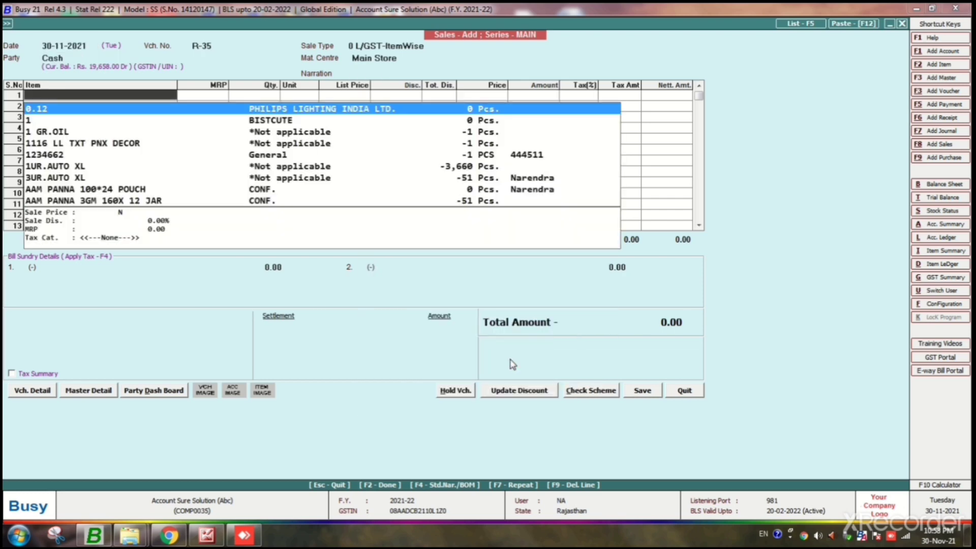
- Select 1UR.AUTO XL as the first item of the sales voucher
key("Down")
key("Down")
key("Down")
key("Down")
key("Down")
key("Return")
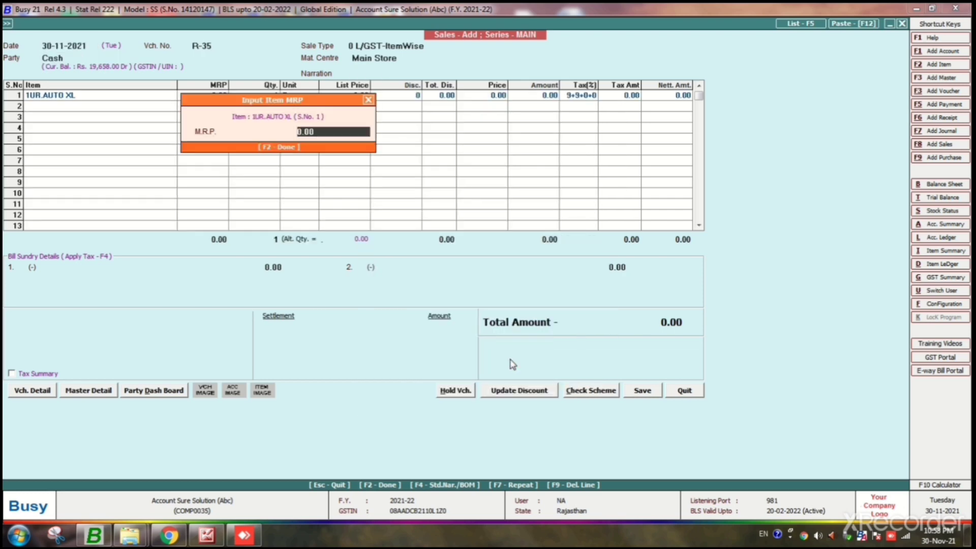
- Set the item's MRP to 30 and quantity to 50 Pcs., allowing its stock to go negative
key("Return")
type("50")
key("BackSpace")
key("BackSpace")
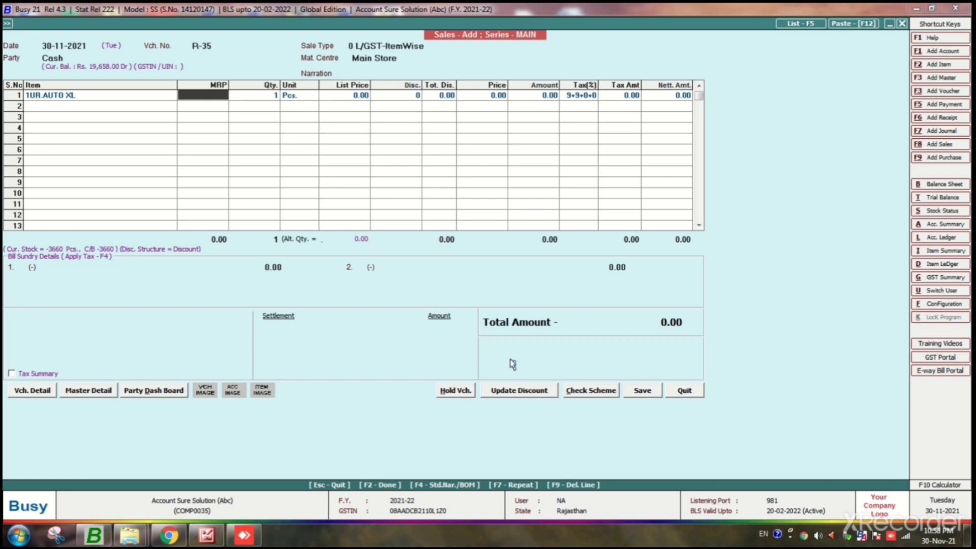
type("30")
key("Return")
type("50")
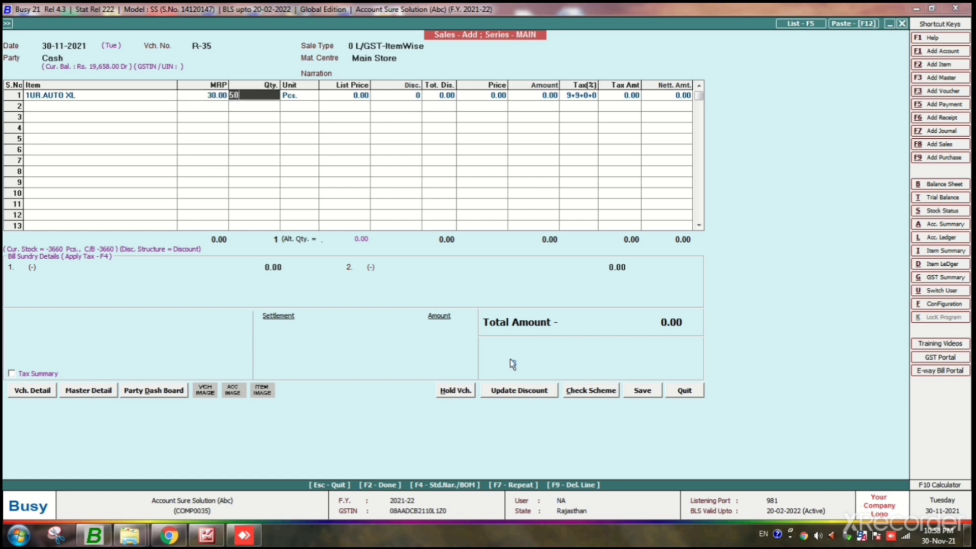
key("Return")
key("Return")
key("Left")
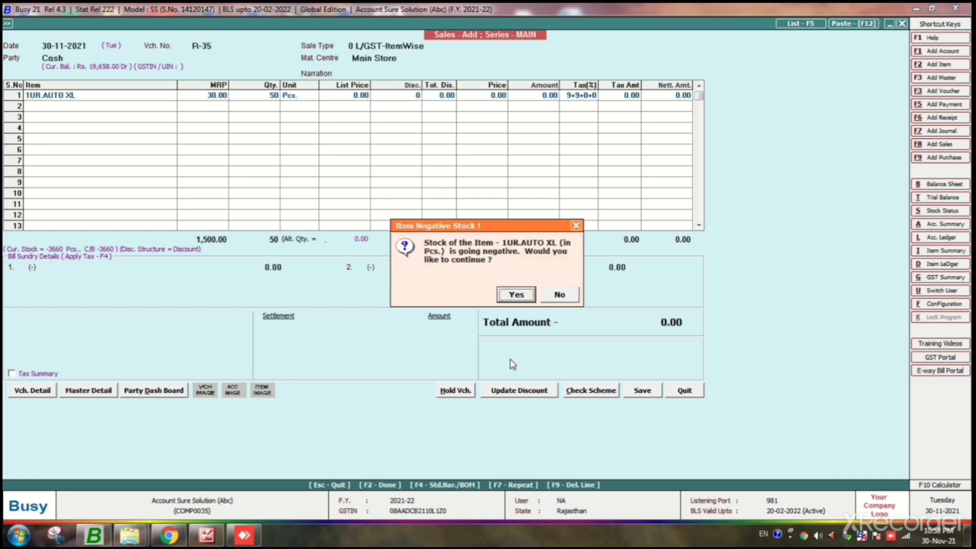
key("Return")
key("Return")
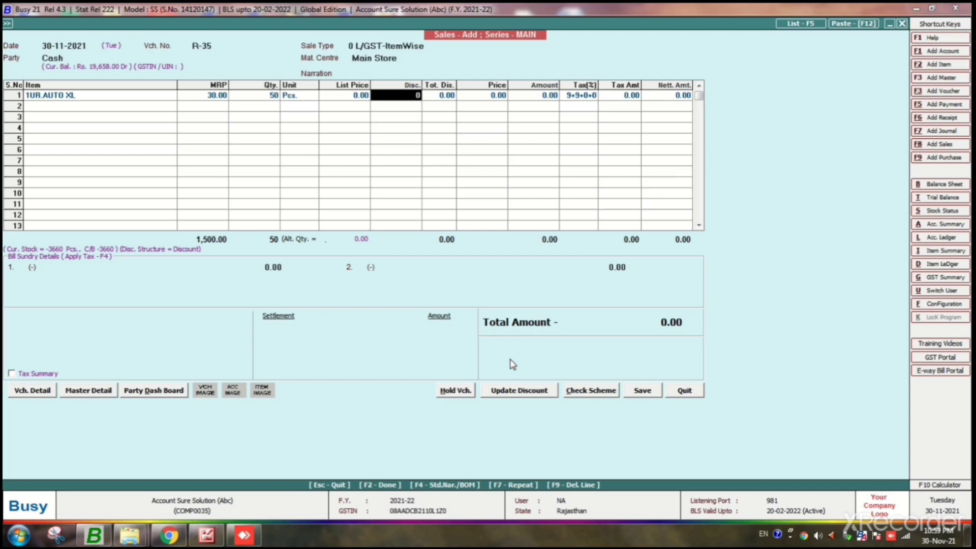
- Set the item's list price to 50 and its discount to 5
type("5")
key("Return")
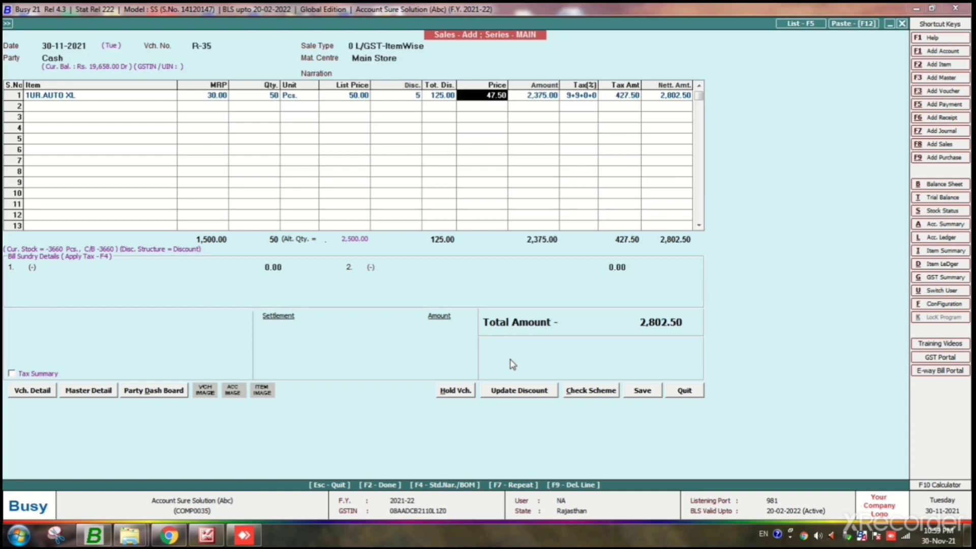
key("shift+Tab")
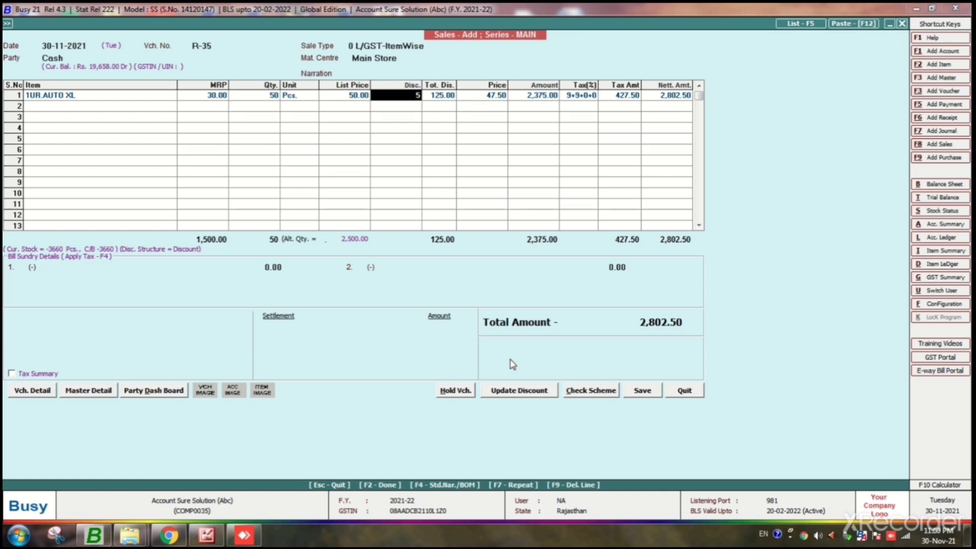
- Open the MAIN sales series voucher configuration from within the unsaved sales voucher
key("alt+f")
key("Down")
key("Down")
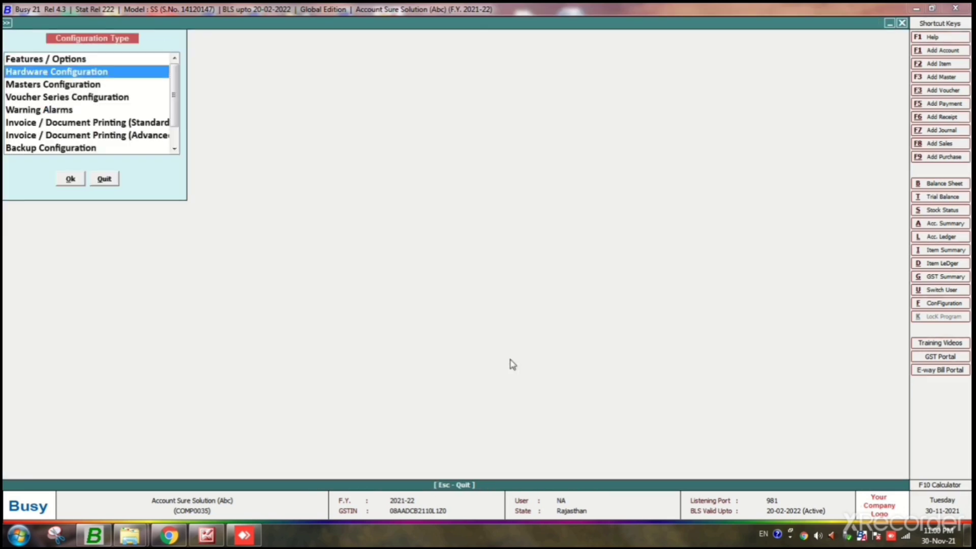
key("Down")
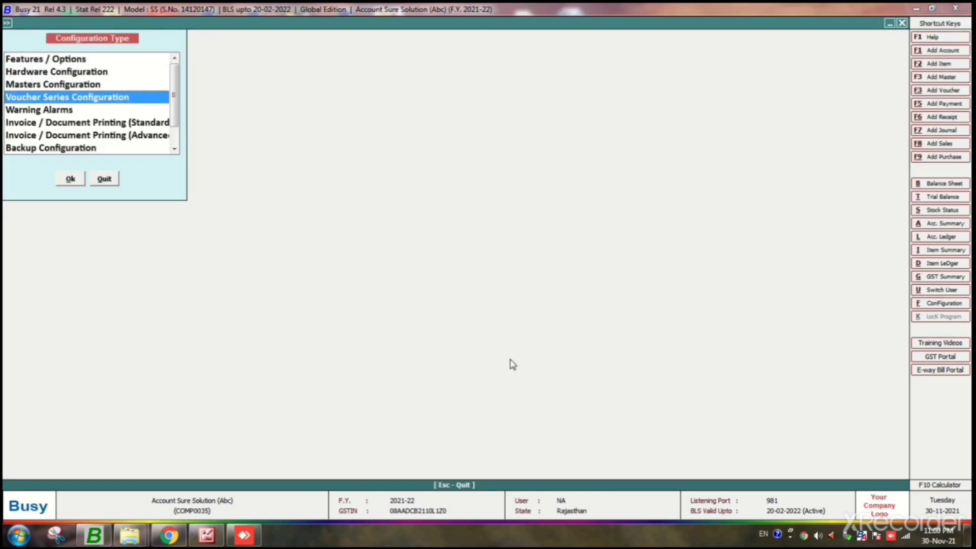
key("Return")
key("Down")
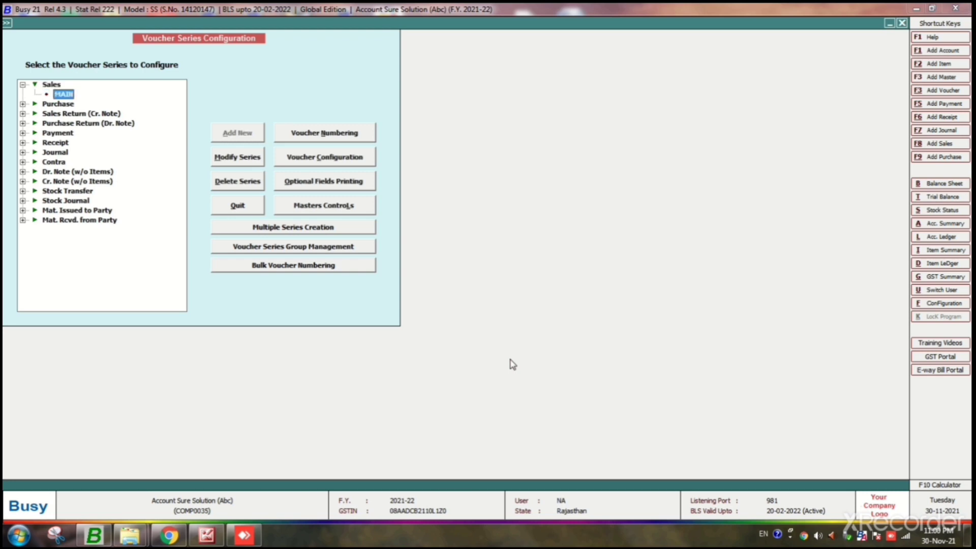
left_click(313, 157)
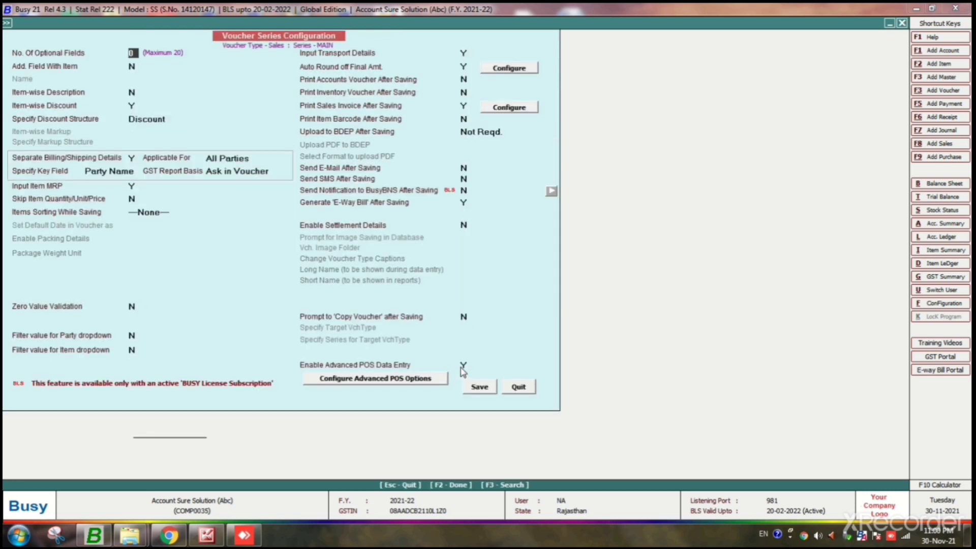
- Disable advanced POS data entry for the MAIN sales series and save the configuration
left_click(465, 364)
type("N")
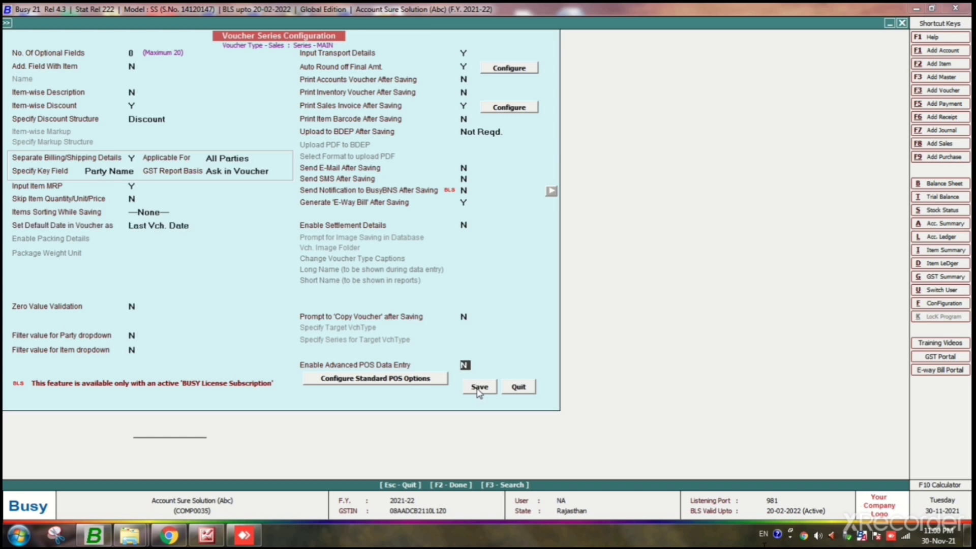
left_click(478, 388)
- Leave the configuration and quit the open sales voucher without saving it
key("Escape")
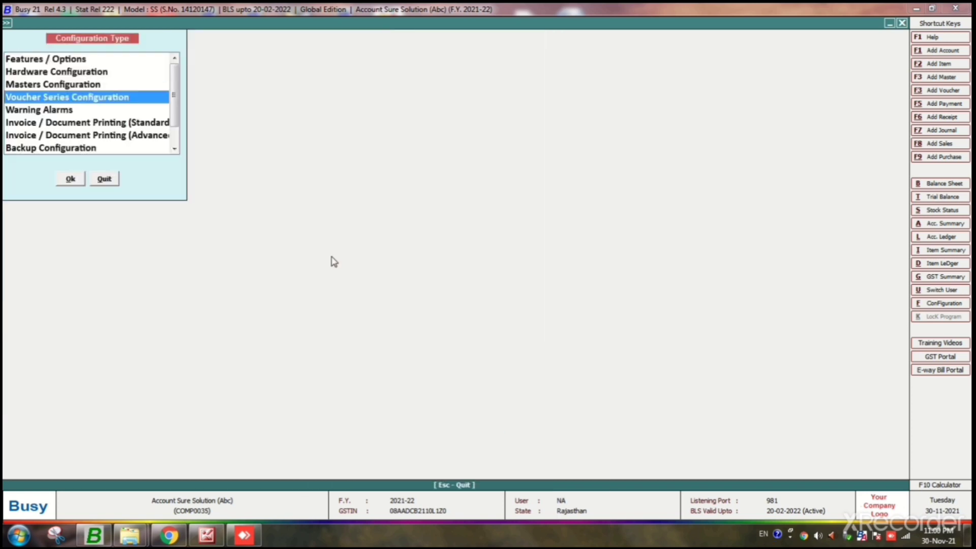
key("Escape")
key("Escape")
key("Escape")
key("Escape")
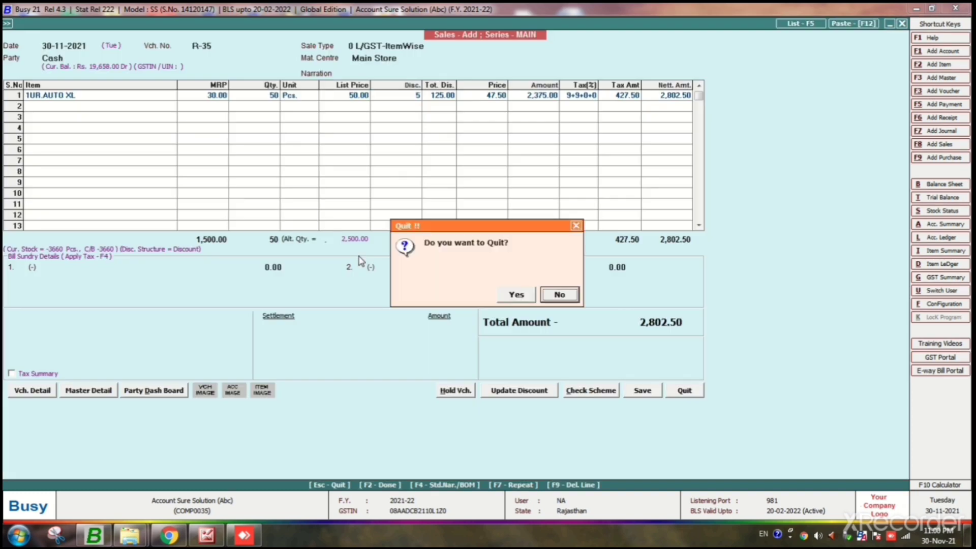
key("y")
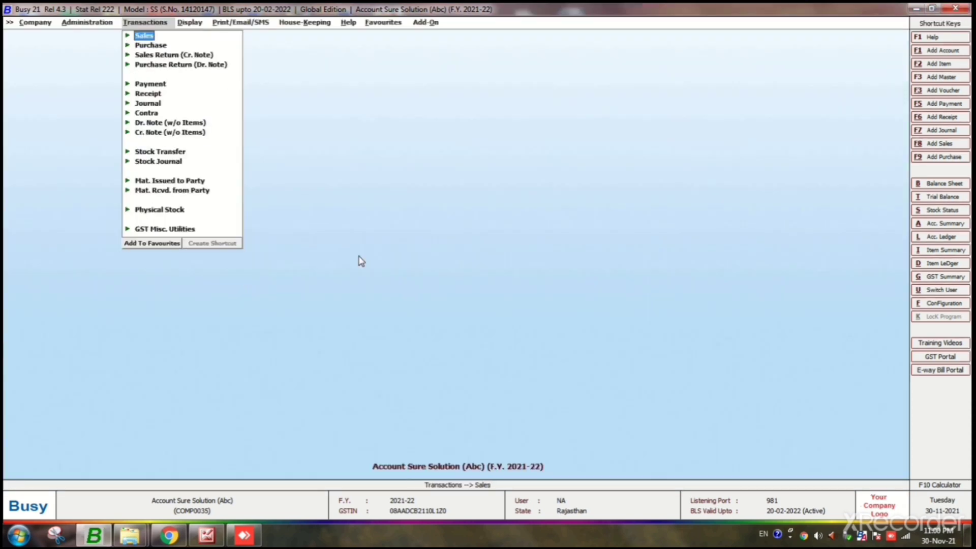
- Start a new sales voucher in the MAIN series dated 30-11-2021
key("Return")
key("Return")
key("Return")
key("Return")
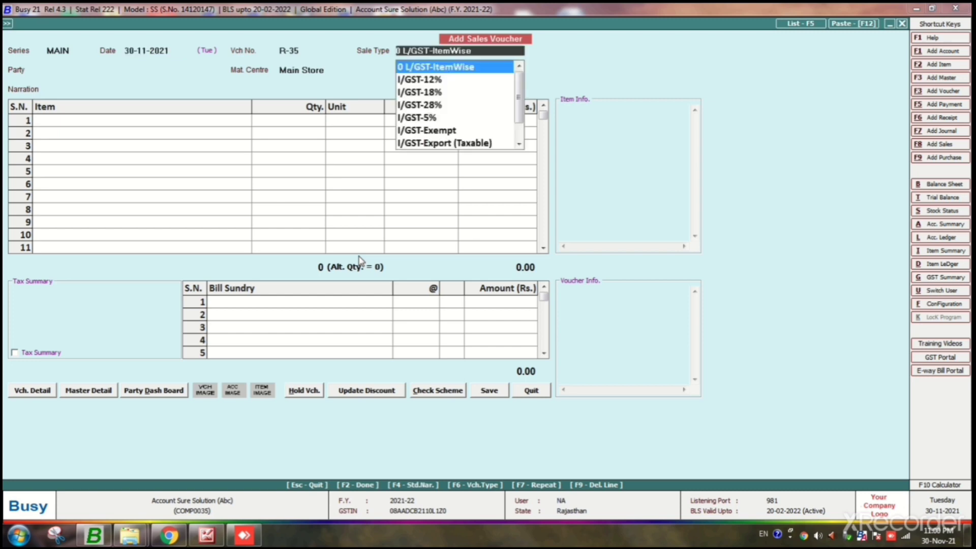
- Use sale type 0 L/GST-ItemWise, party ABHISHEK PROVISION STORE and material centre Main Store, leaving the narration empty
key("Down")
key("Down")
key("Down")
key("Down")
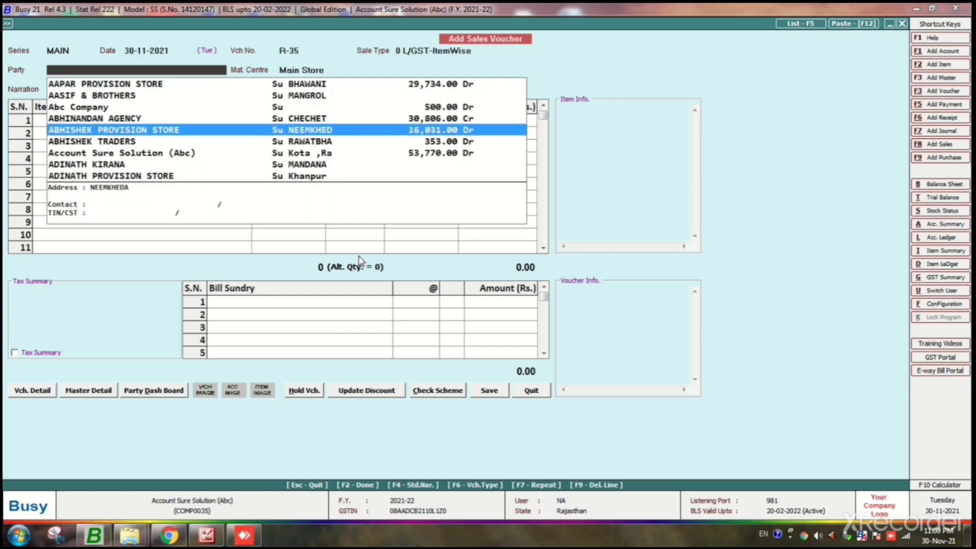
key("Return")
key("Return")
key("F2")
key("Return")
key("Return")
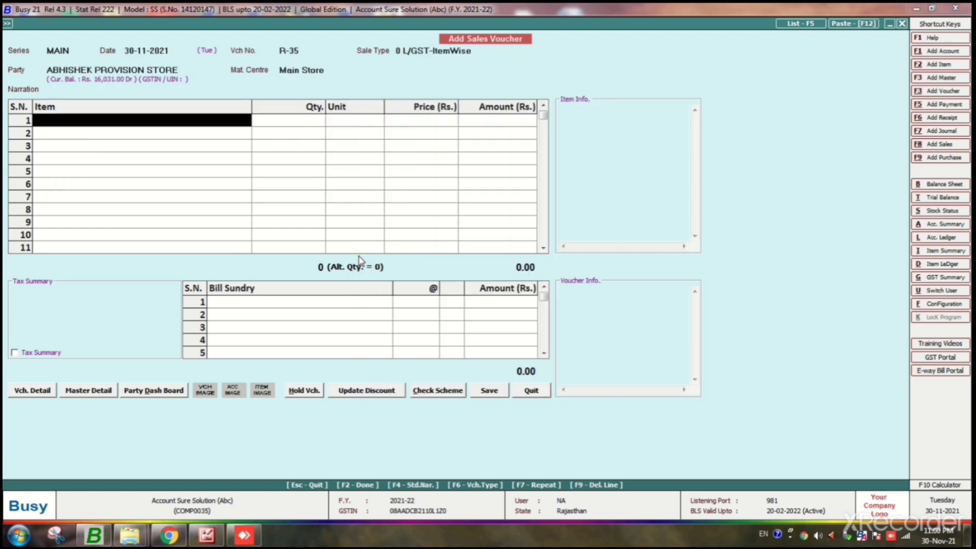
- Select 3UR.AUTO XL as the first item of the sales voucher
key("Down")
key("Down")
key("Down")
key("Down")
key("Down")
key("Down")
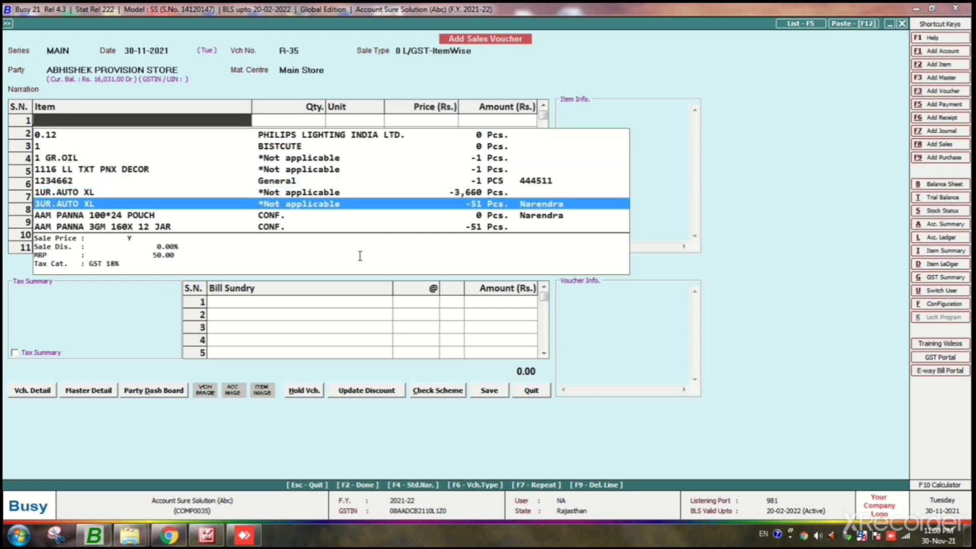
key("Return")
- Set the item's quantity to 40 Pcs. and allow its stock to go negative
key("Return")
type("40")
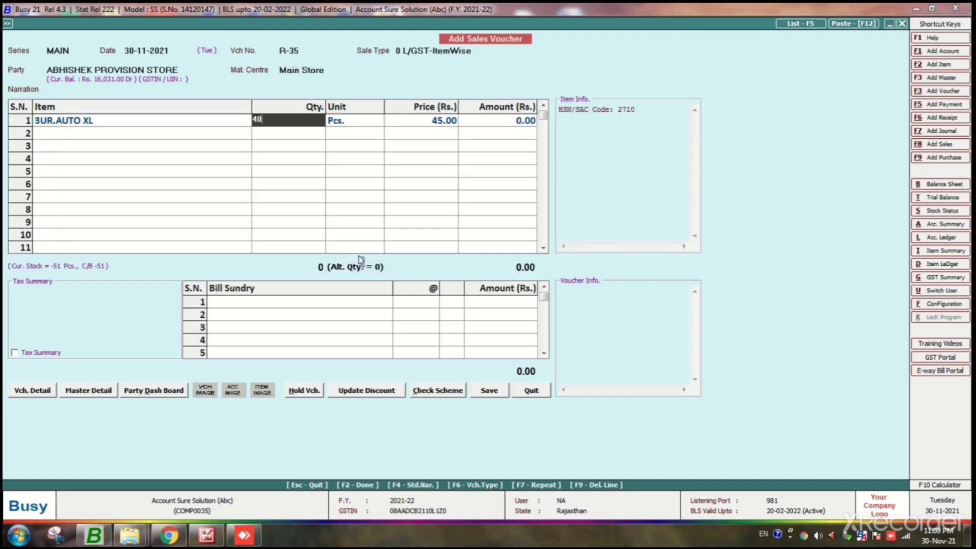
key("Return")
key("Return")
key("Left")
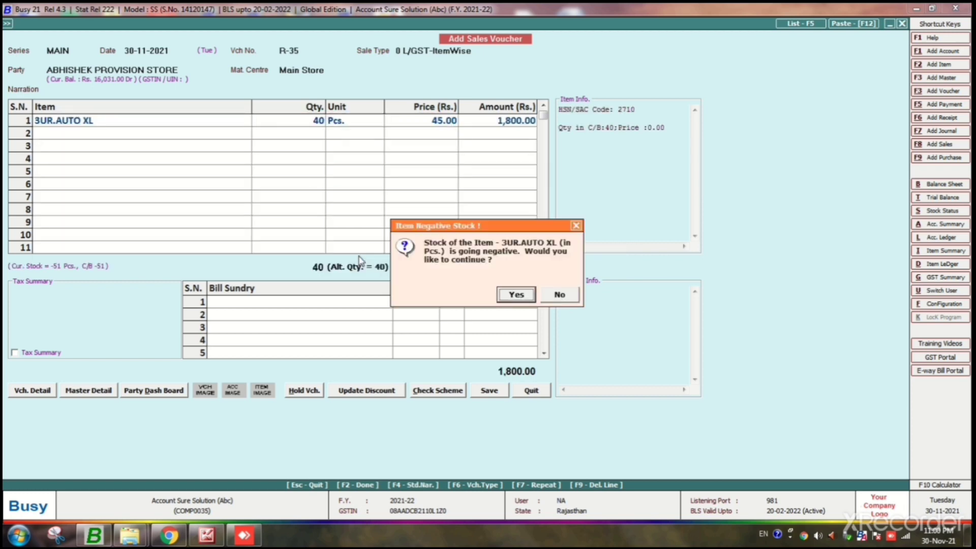
key("Return")
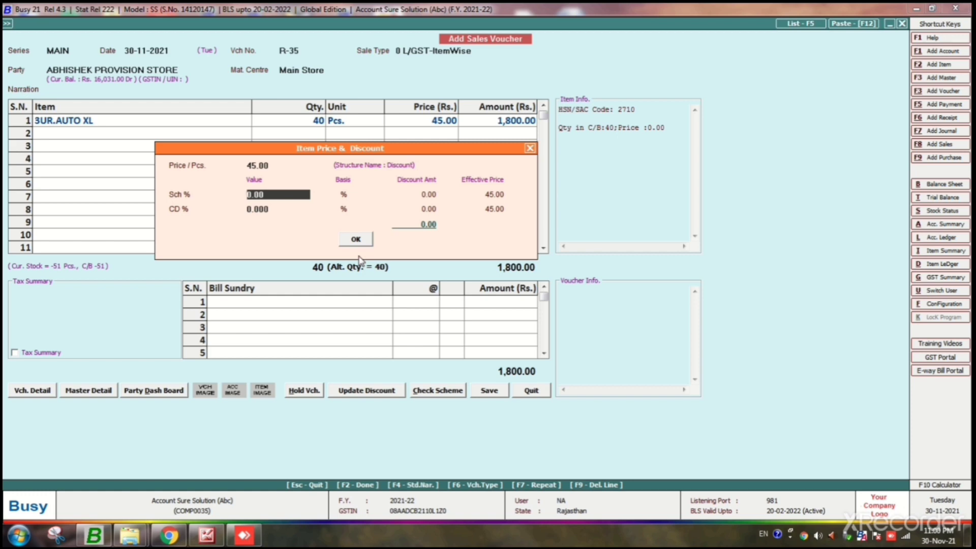
- Try a 50% scheme discount on the item
key("Return")
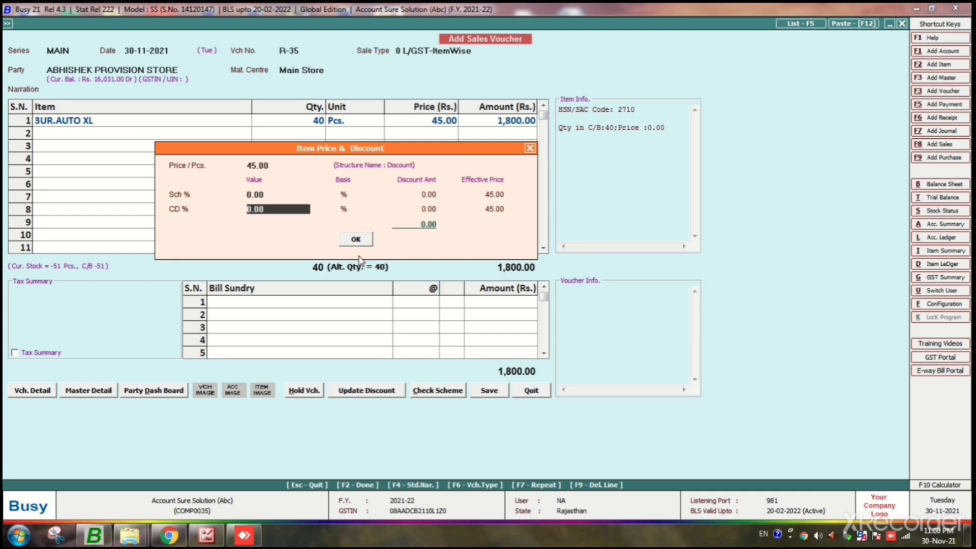
key("Up")
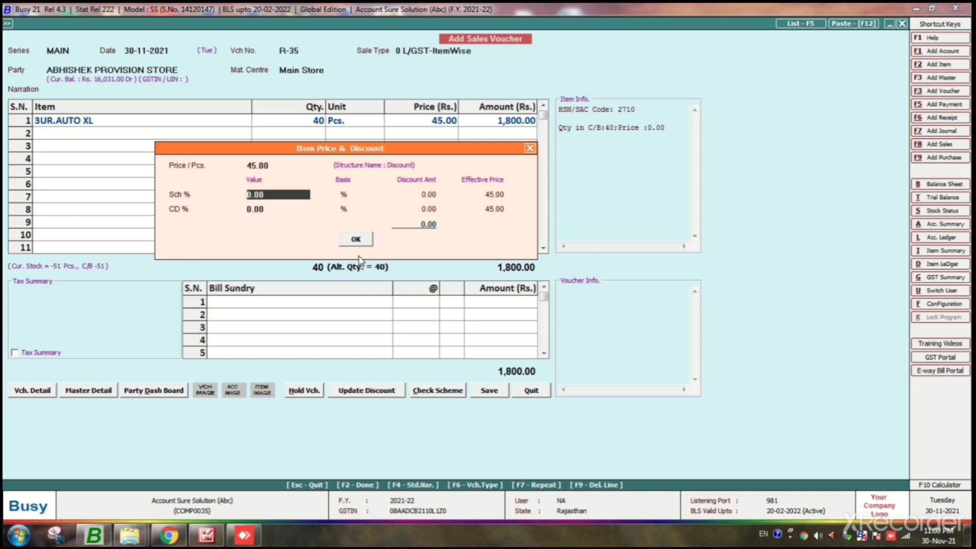
type("50")
key("Return")
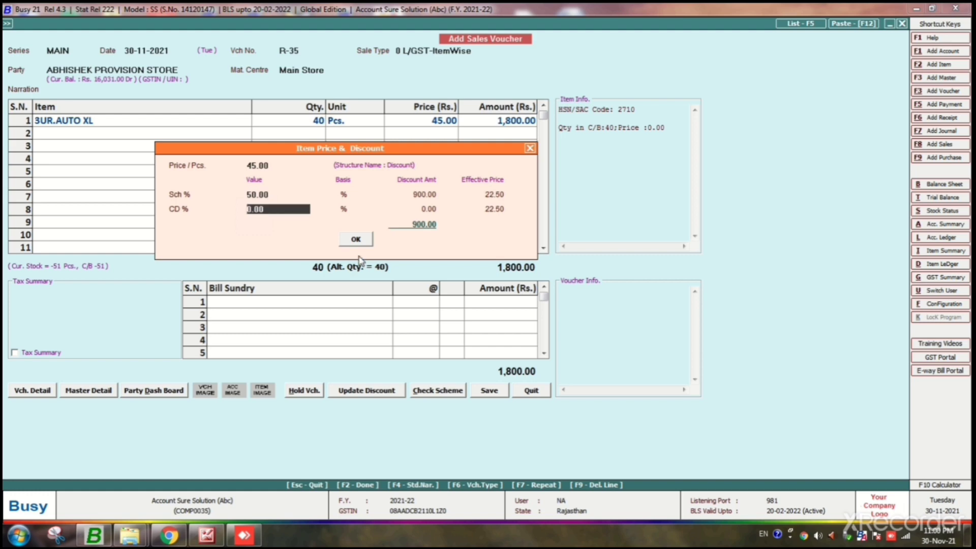
- Set the item's scheme discount to 10% and its cash discount to 20%
key("Up")
type("10")
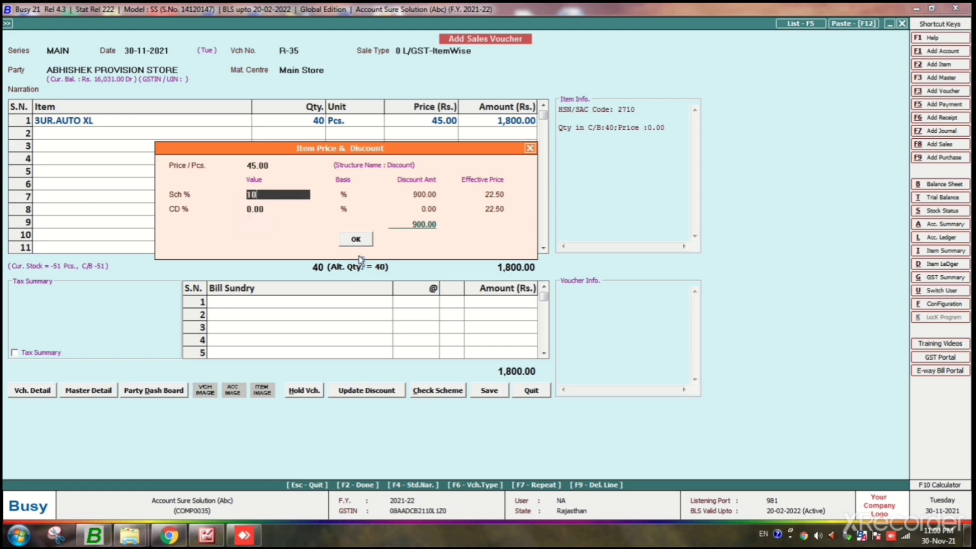
key("Return")
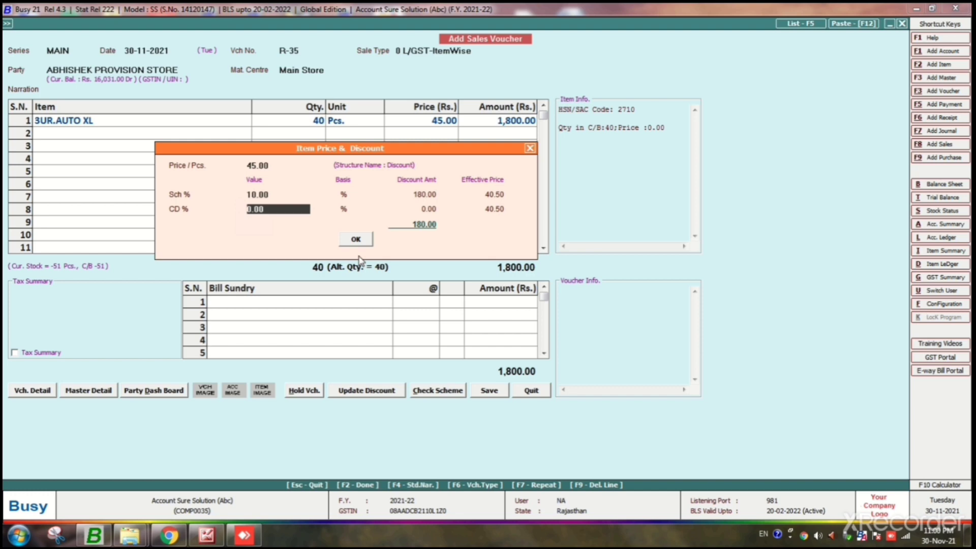
type("20")
key("Return")
key("Return")
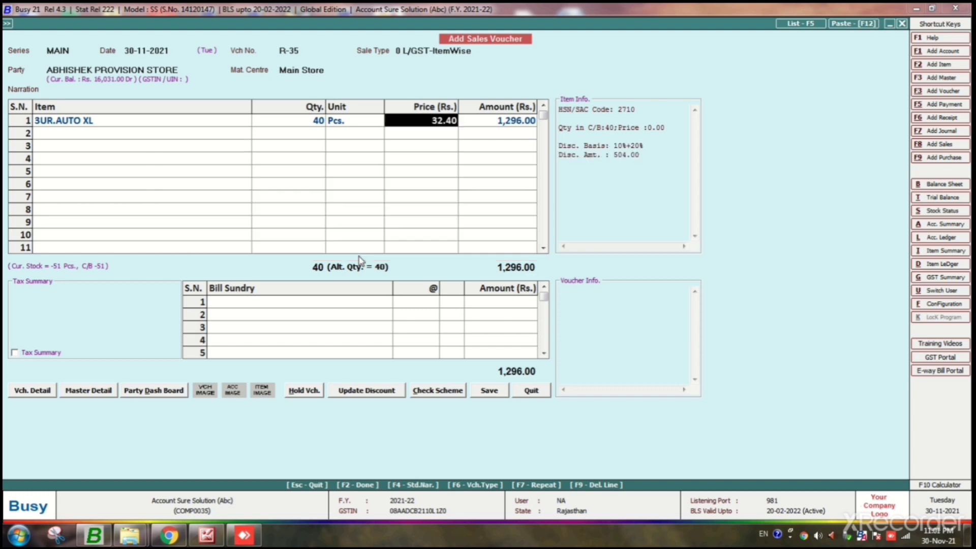
- Complete the item and bill sundry entries and save the sales voucher
key("Return")
key("Return")
key("Return")
key("Return")
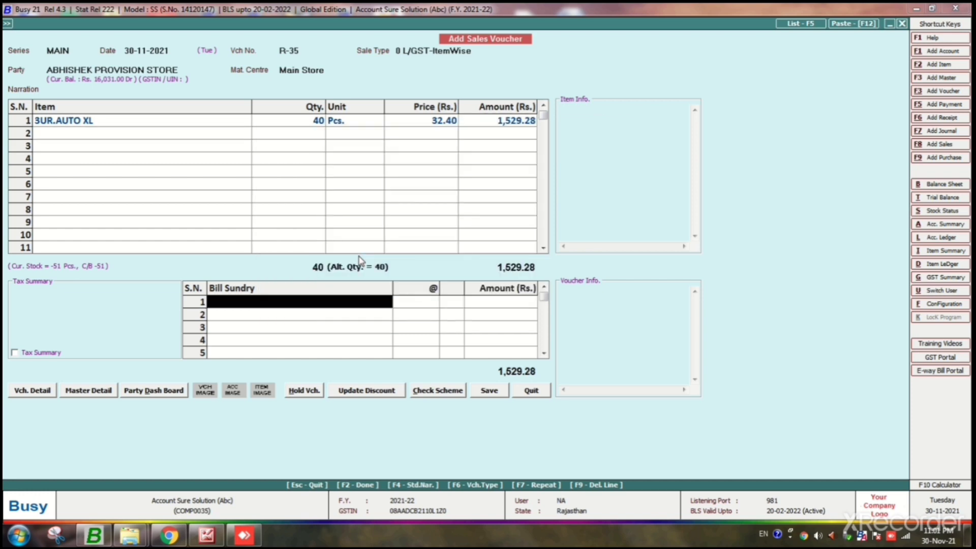
key("F2")
key("F2")
key("Return")
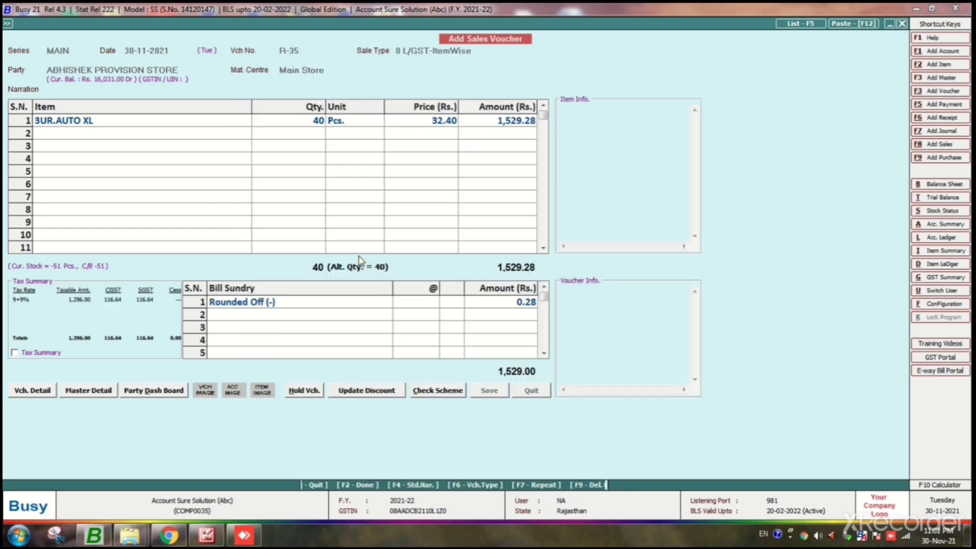
key("Return")
- Preview one copy of the voucher's invoice in the CD+ DISCOUNT FULL PAGE format, enlarged to read the discount columns
key("Up")
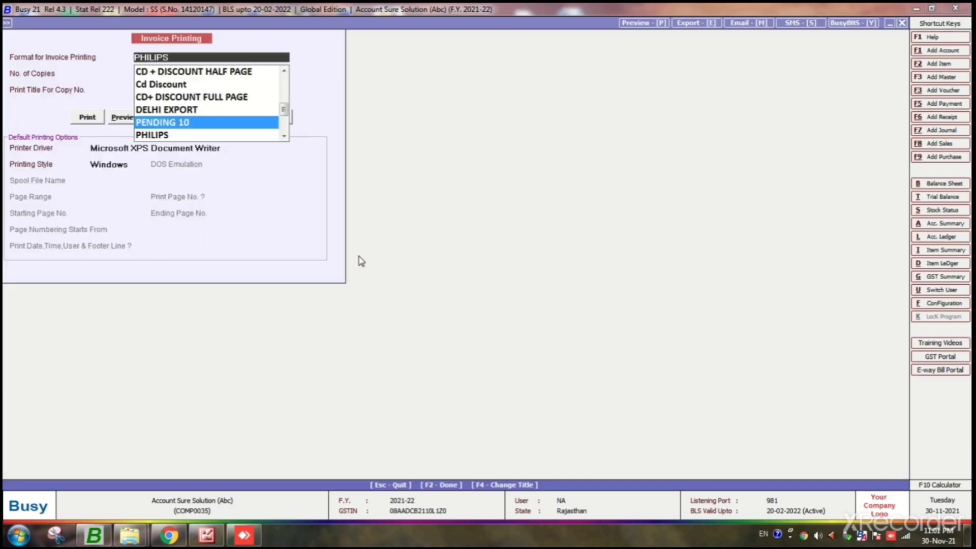
key("Up")
key("Up")
key("Return")
key("Return")
key("Return")
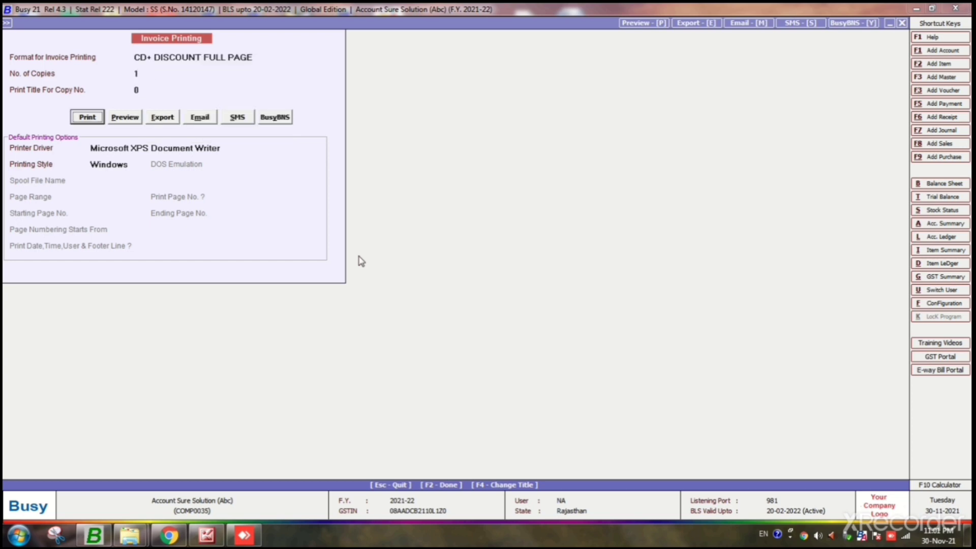
key("Right")
key("Return")
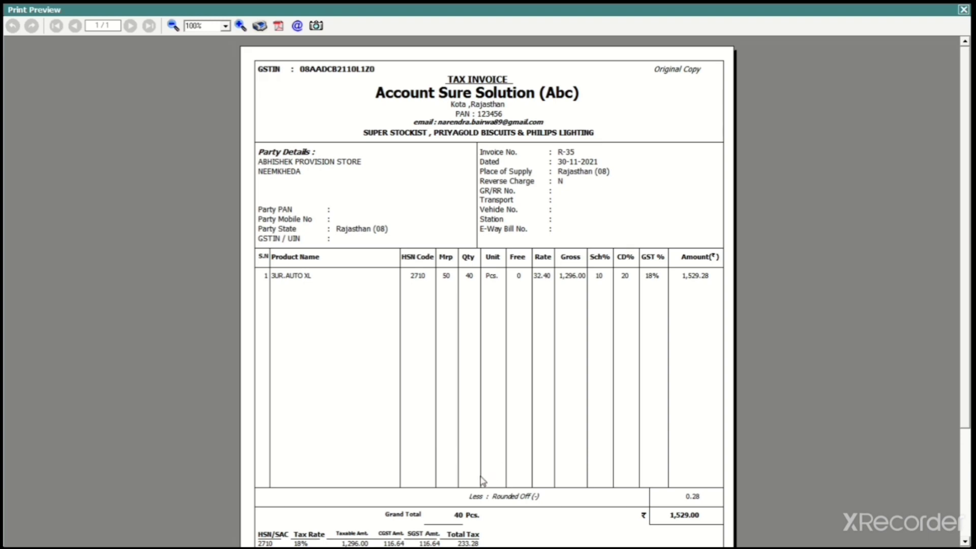
left_click(241, 27)
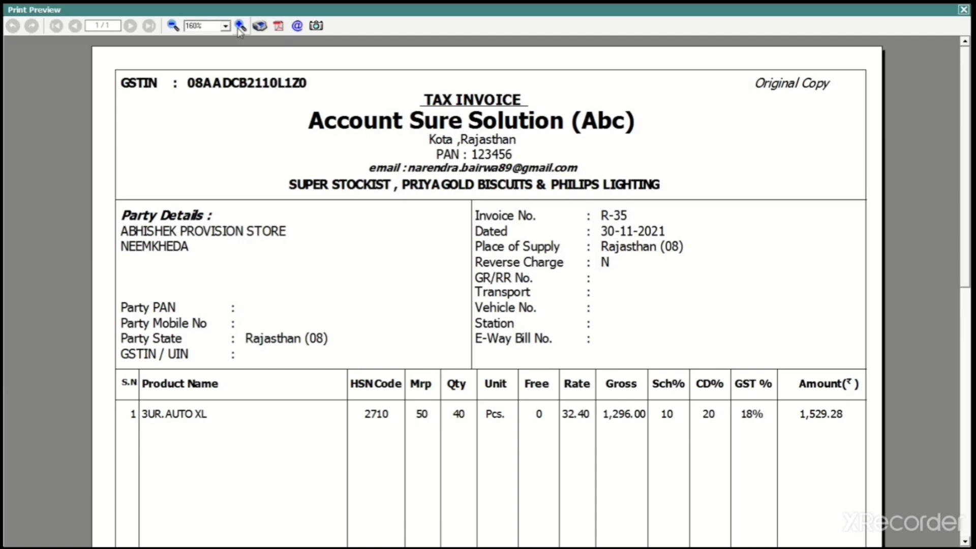
left_click(241, 26)
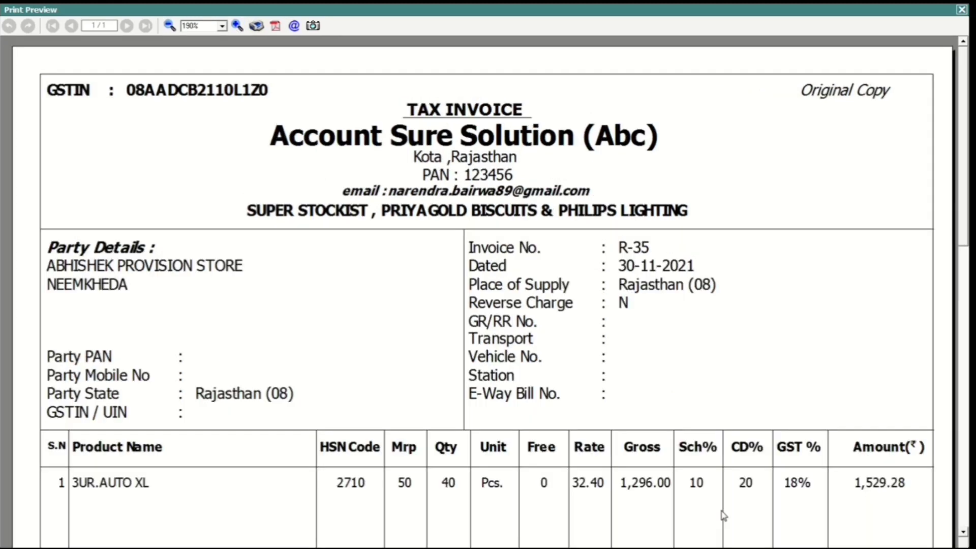